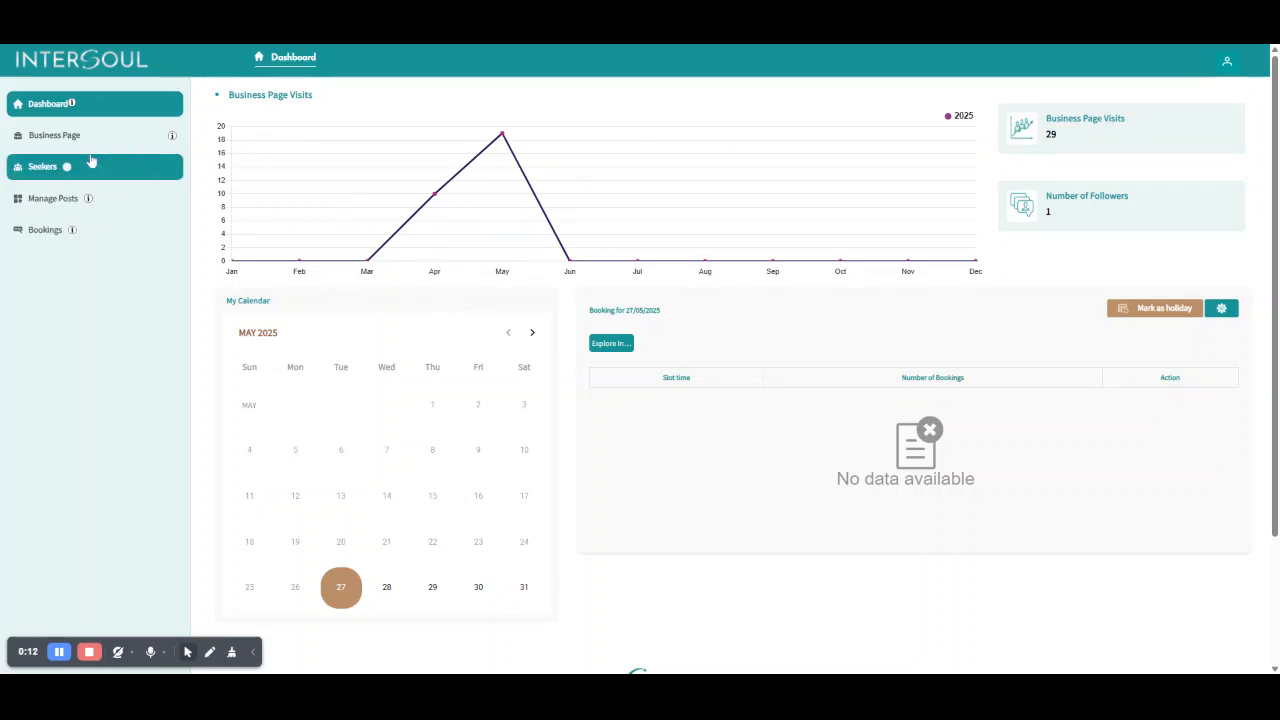
# Open the "Explore InterSoul: Monthly Q&A" service for editing and go to its Service Availability section.
pyautogui.click(55, 146)
pyautogui.click(45, 167)
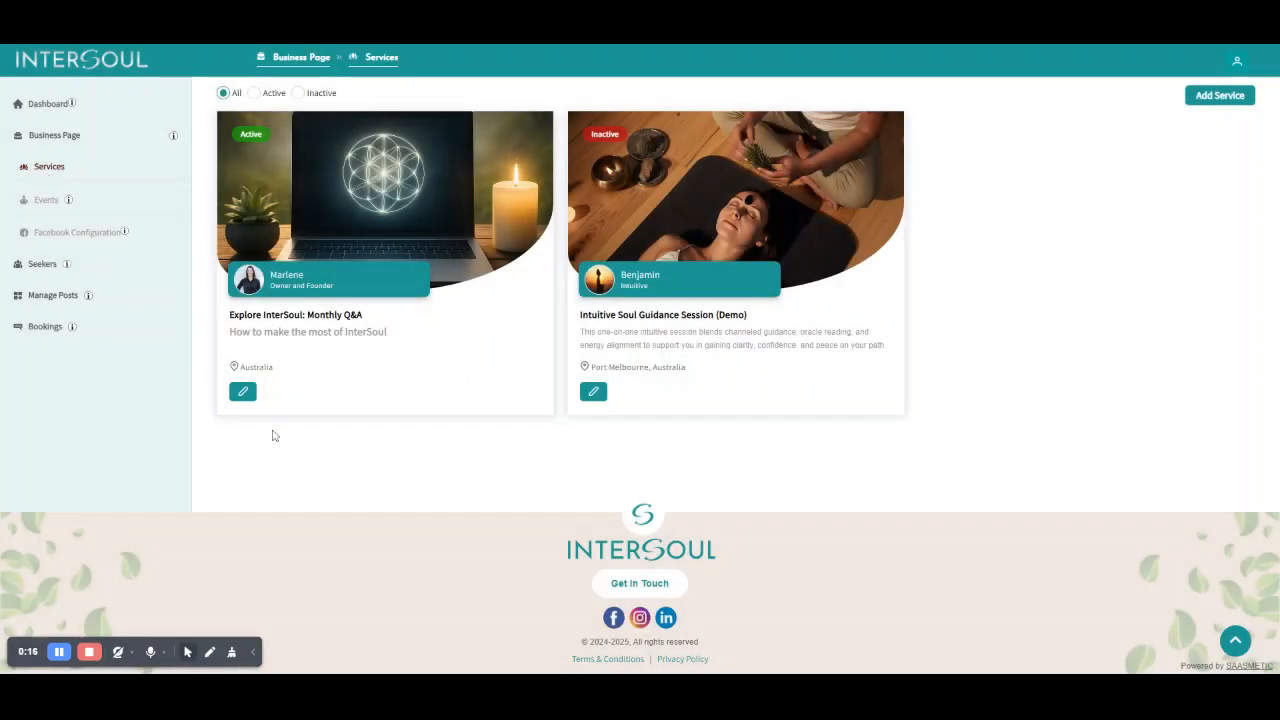
pyautogui.click(242, 391)
pyautogui.scroll(-5, 459, 289)
pyautogui.scroll(-3, 459, 289)
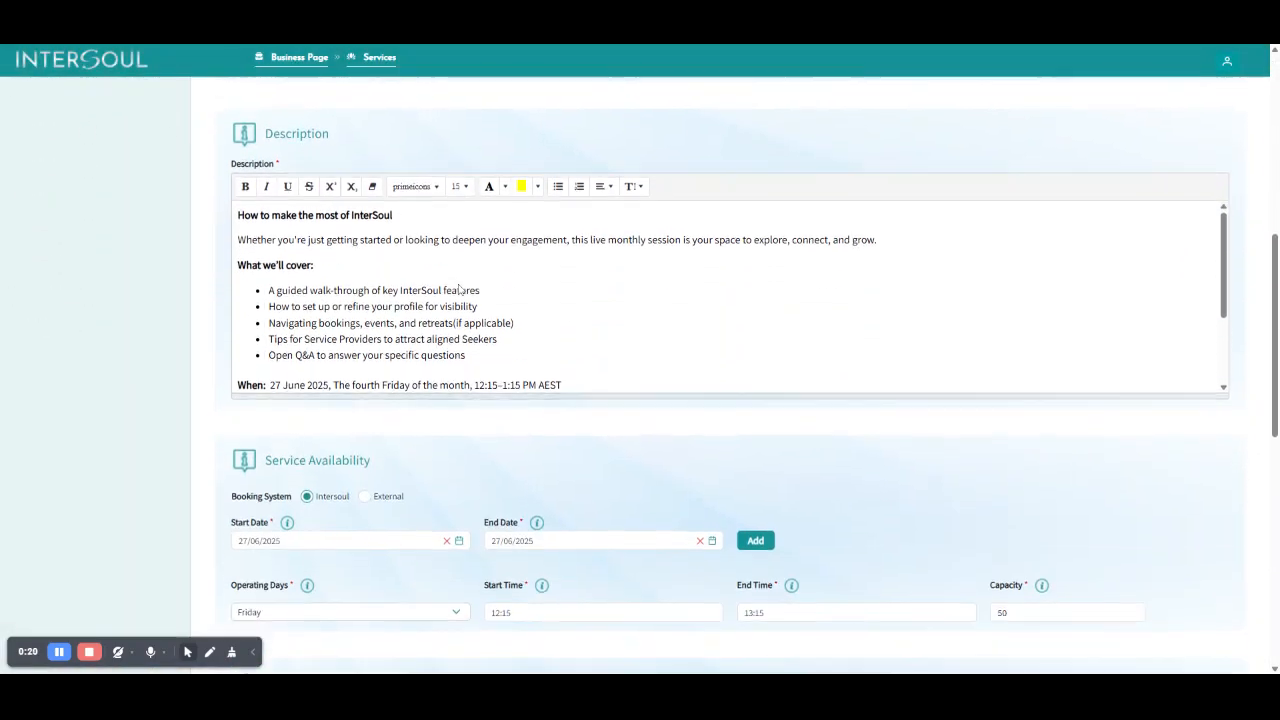
pyautogui.scroll(-2, 462, 341)
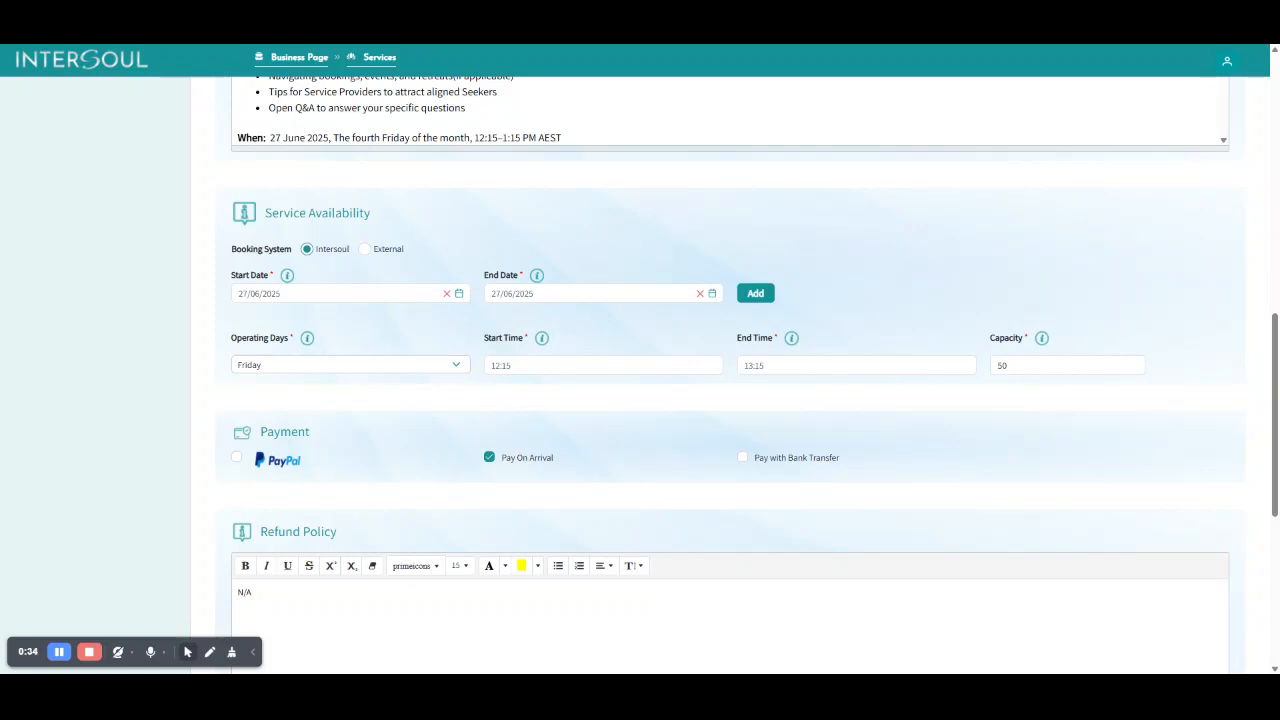
# Check the service's start date and end date calendars and its operating days choices.
pyautogui.click(340, 294)
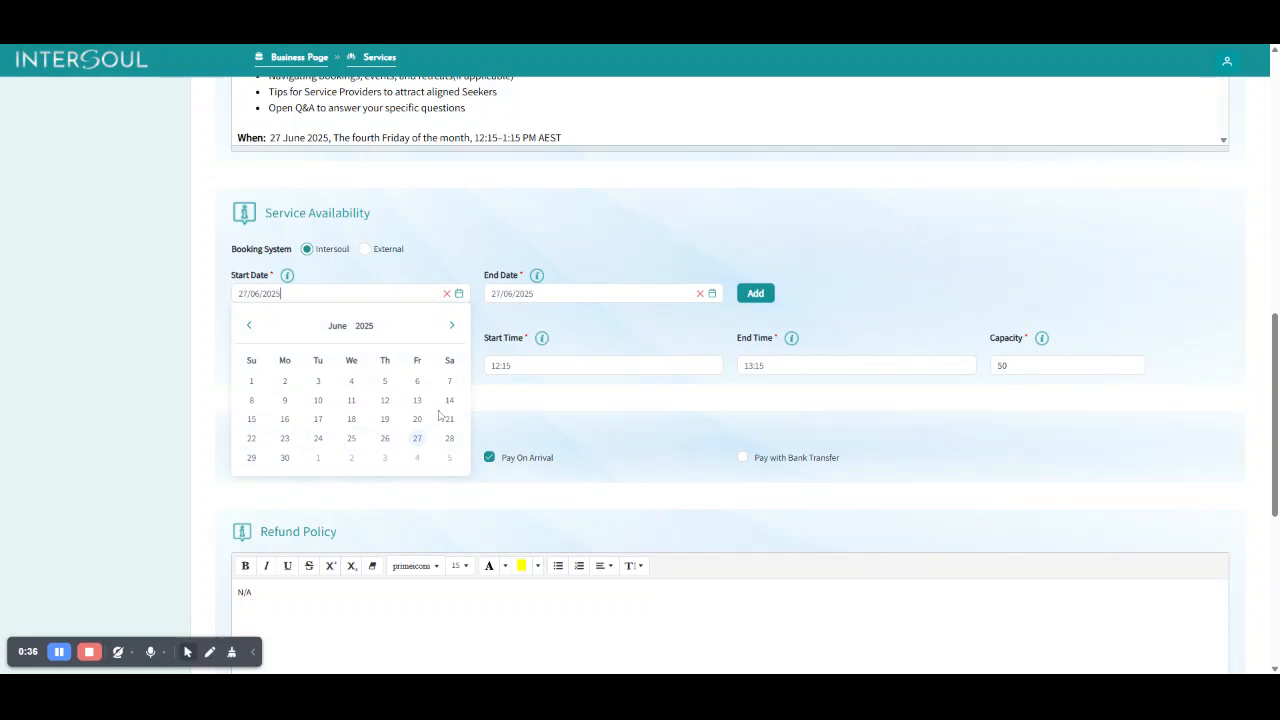
pyautogui.click(560, 294)
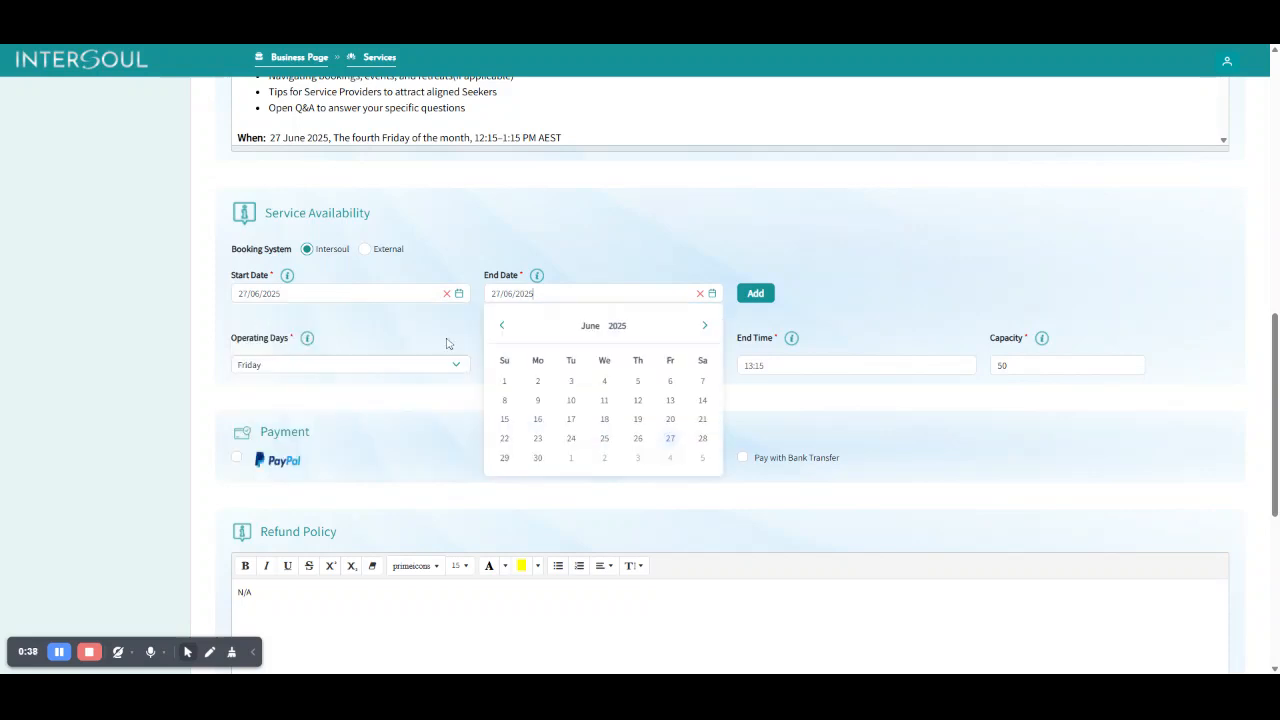
pyautogui.click(330, 368)
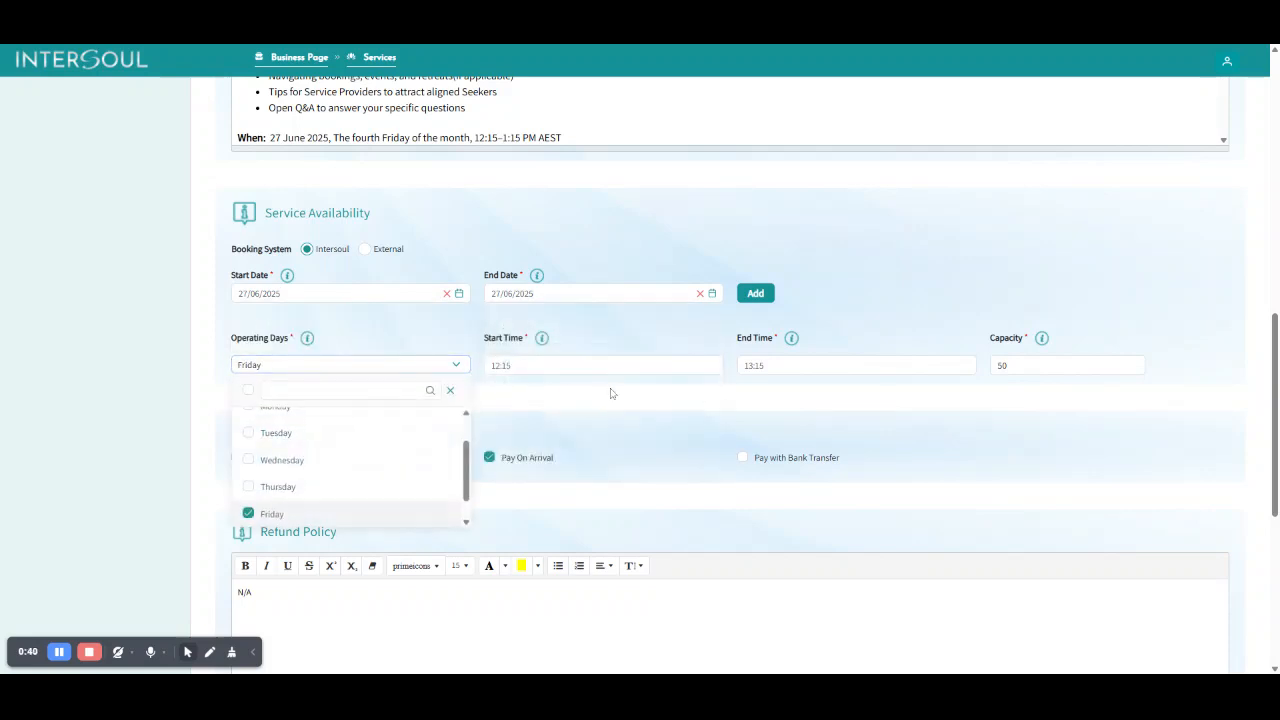
pyautogui.click(774, 396)
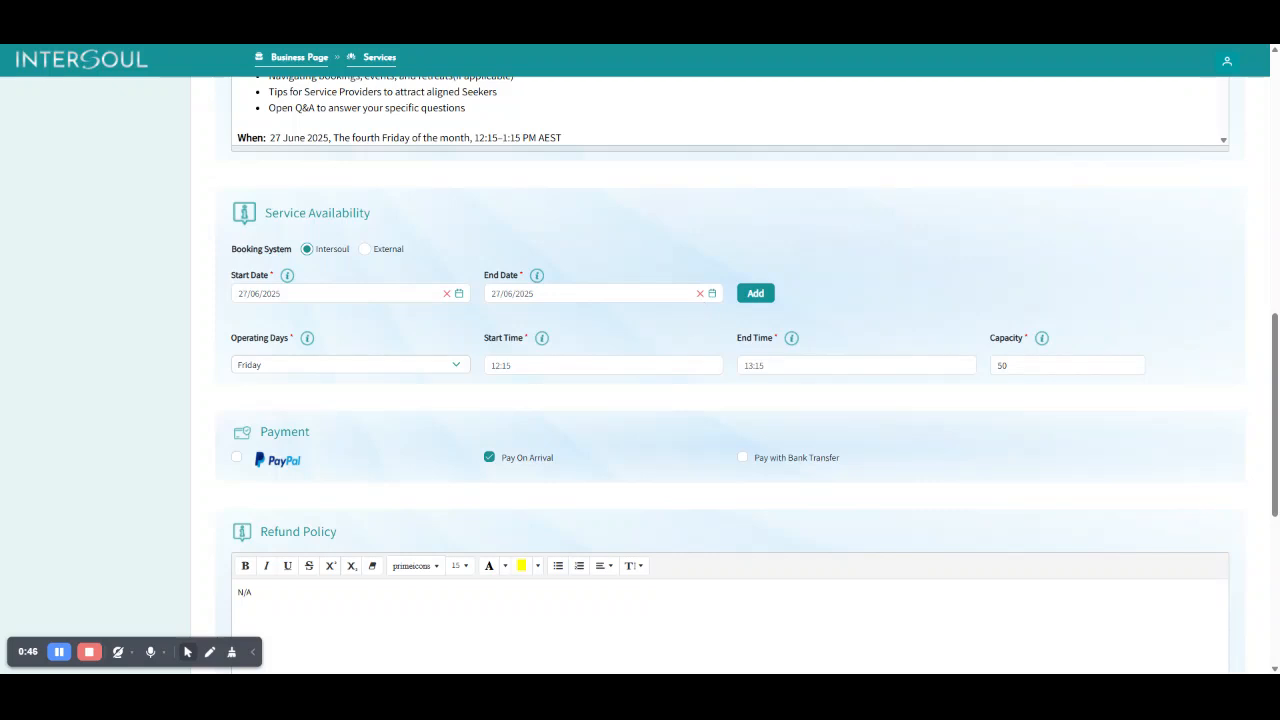
# Set the service's availability end date to 31/12/2025.
pyautogui.click(630, 294)
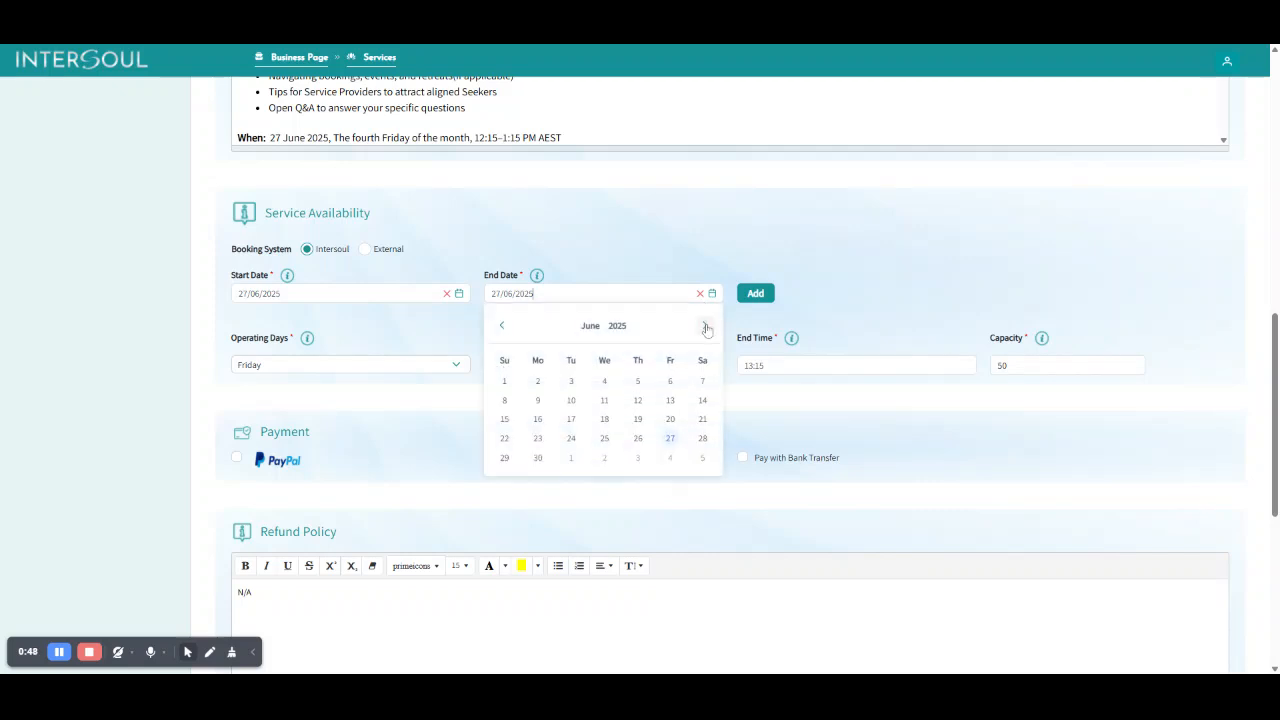
pyautogui.click(705, 326)
pyautogui.click(705, 326)
pyautogui.click(705, 326)
pyautogui.click(705, 326)
pyautogui.click(705, 326)
pyautogui.click(705, 326)
pyautogui.click(604, 458)
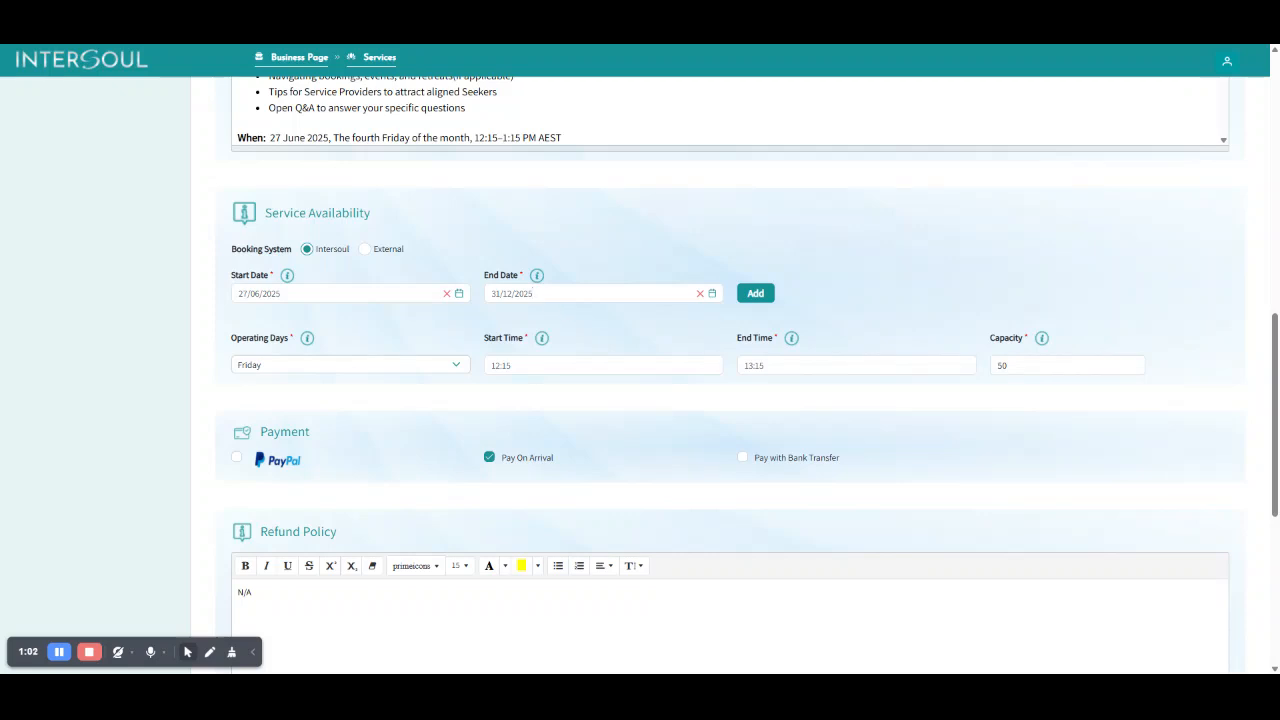
# Add Monday, Tuesday, Wednesday and Thursday to the operating days of the first availability slot, alongside Friday.
pyautogui.click(457, 365)
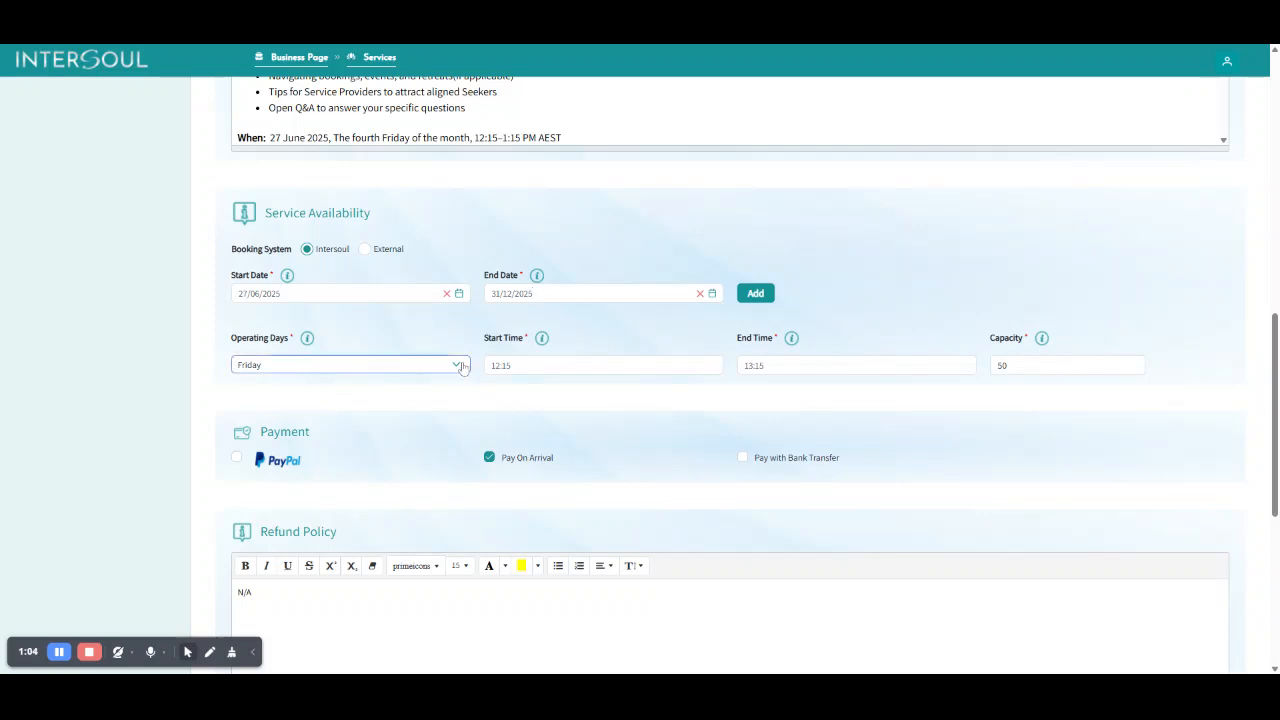
pyautogui.click(287, 486)
pyautogui.click(272, 462)
pyautogui.click(276, 433)
pyautogui.scroll(1, 316, 460)
pyautogui.click(277, 448)
pyautogui.click(523, 431)
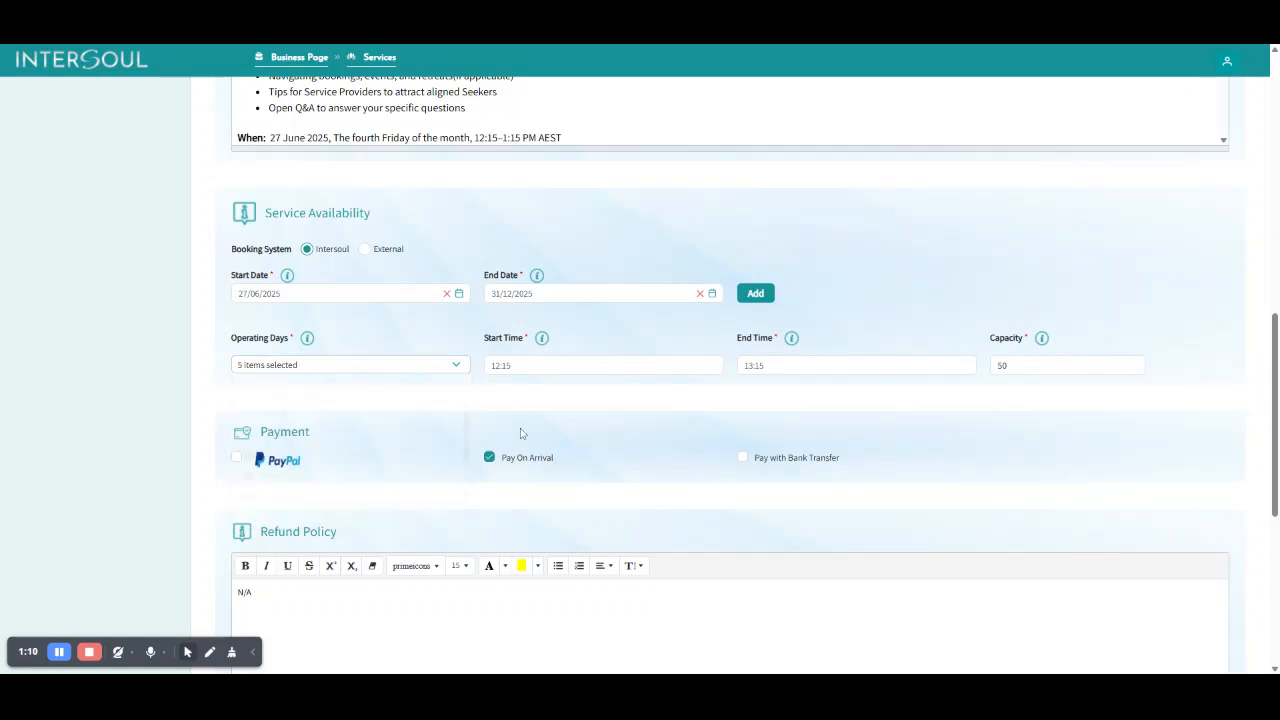
# Set the first slot's start time to 09:00, end time to 17:00 and capacity to 1.
pyautogui.click(552, 366)
pyautogui.moveTo(512, 366); pyautogui.dragTo(478, 368)
pyautogui.write('9:00')
pyautogui.press('Tab')
pyautogui.write('17:00')
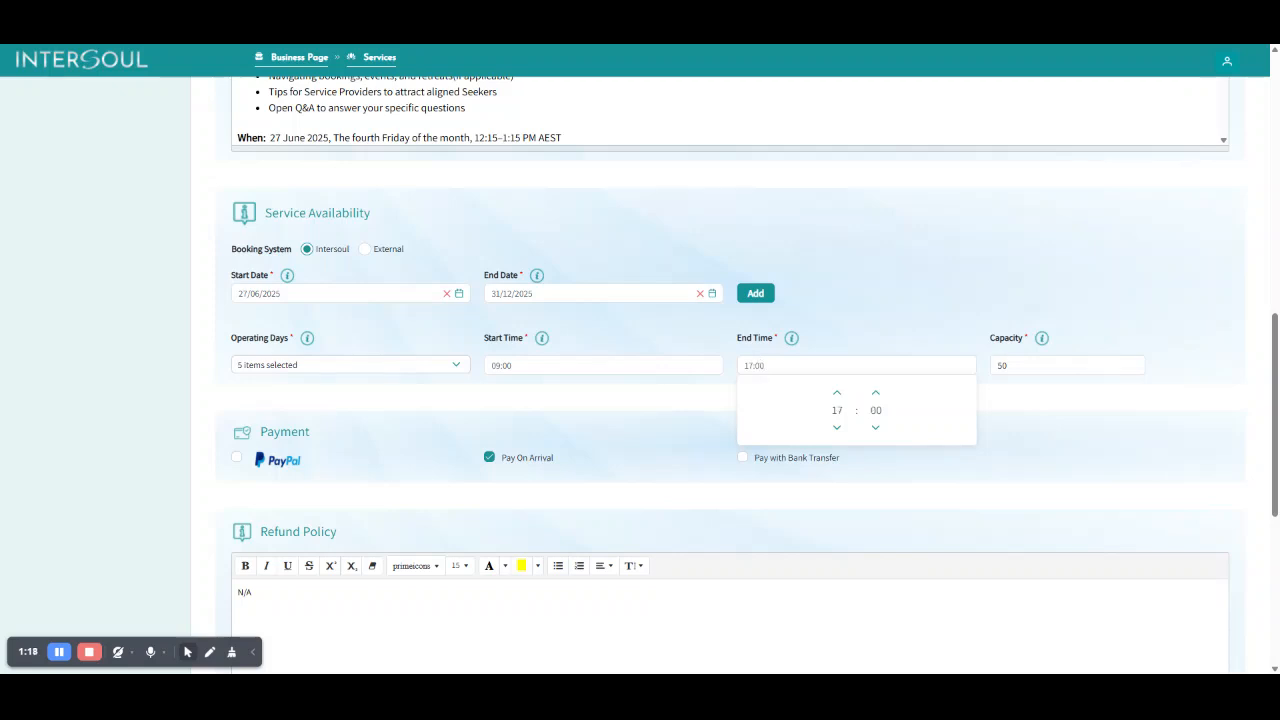
pyautogui.press('Tab')
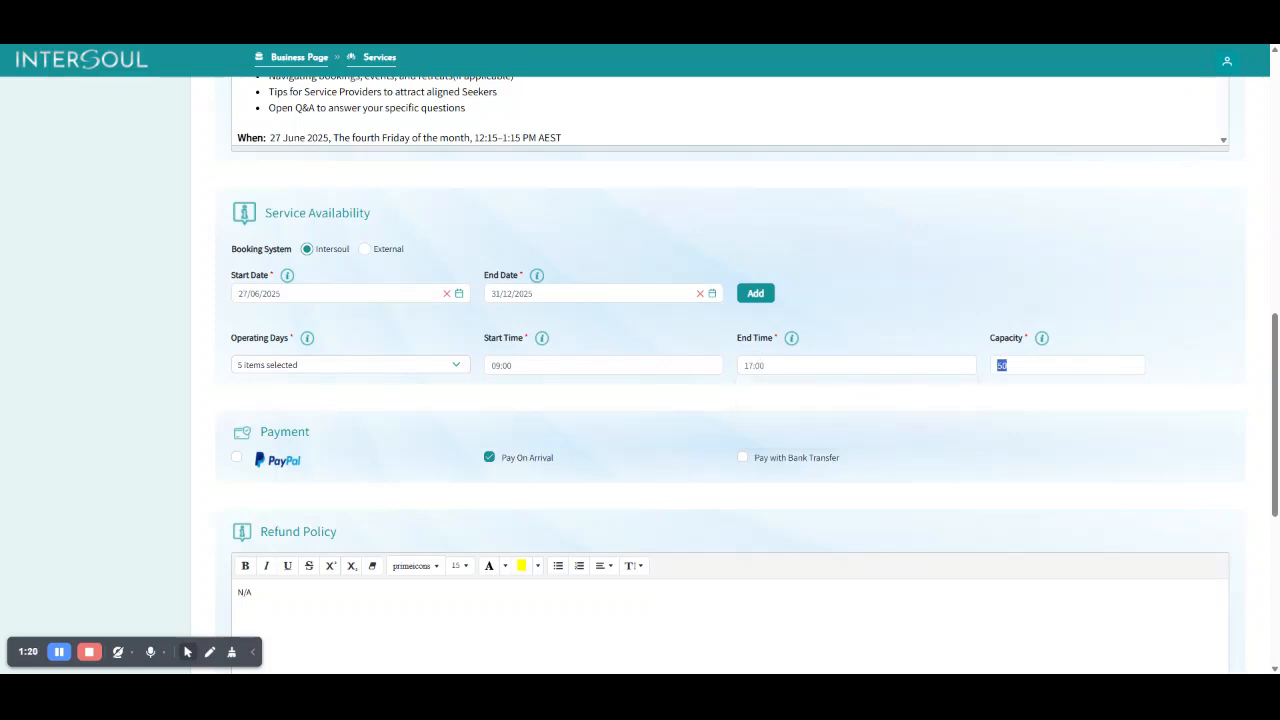
pyautogui.write('1')
# Review which weekdays are selected as operating days for the first slot.
pyautogui.click(460, 367)
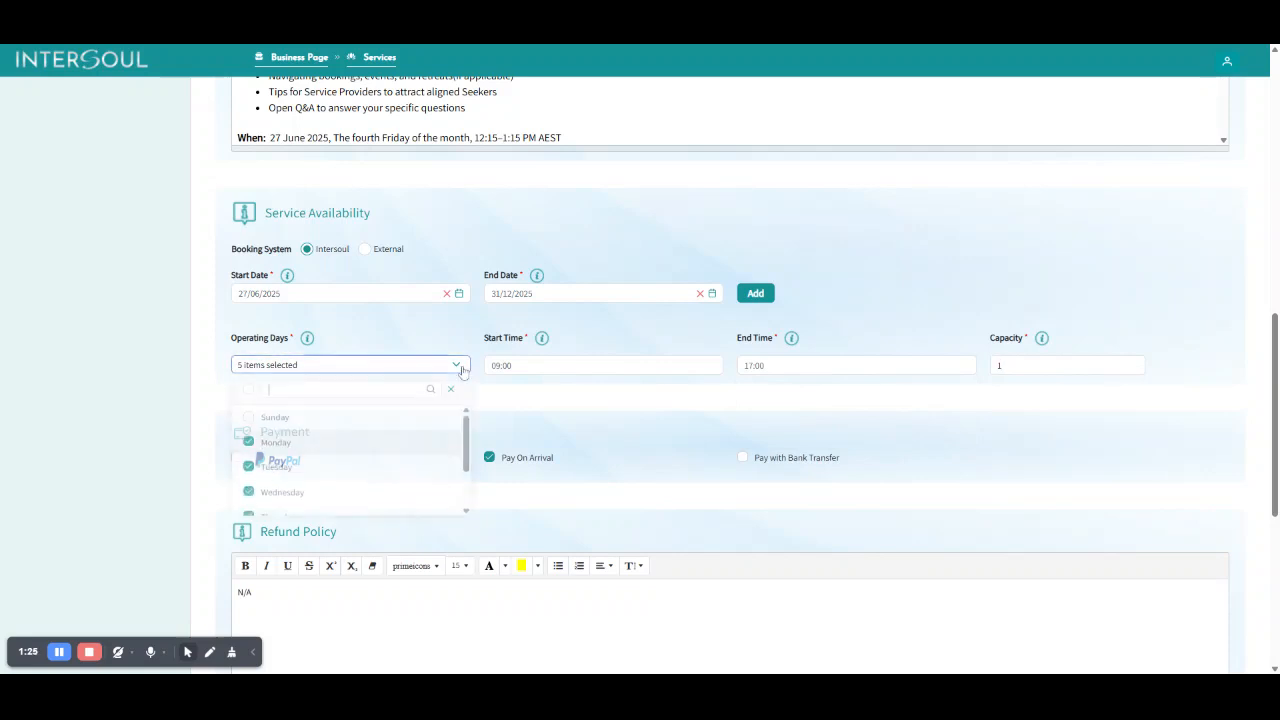
pyautogui.click(547, 407)
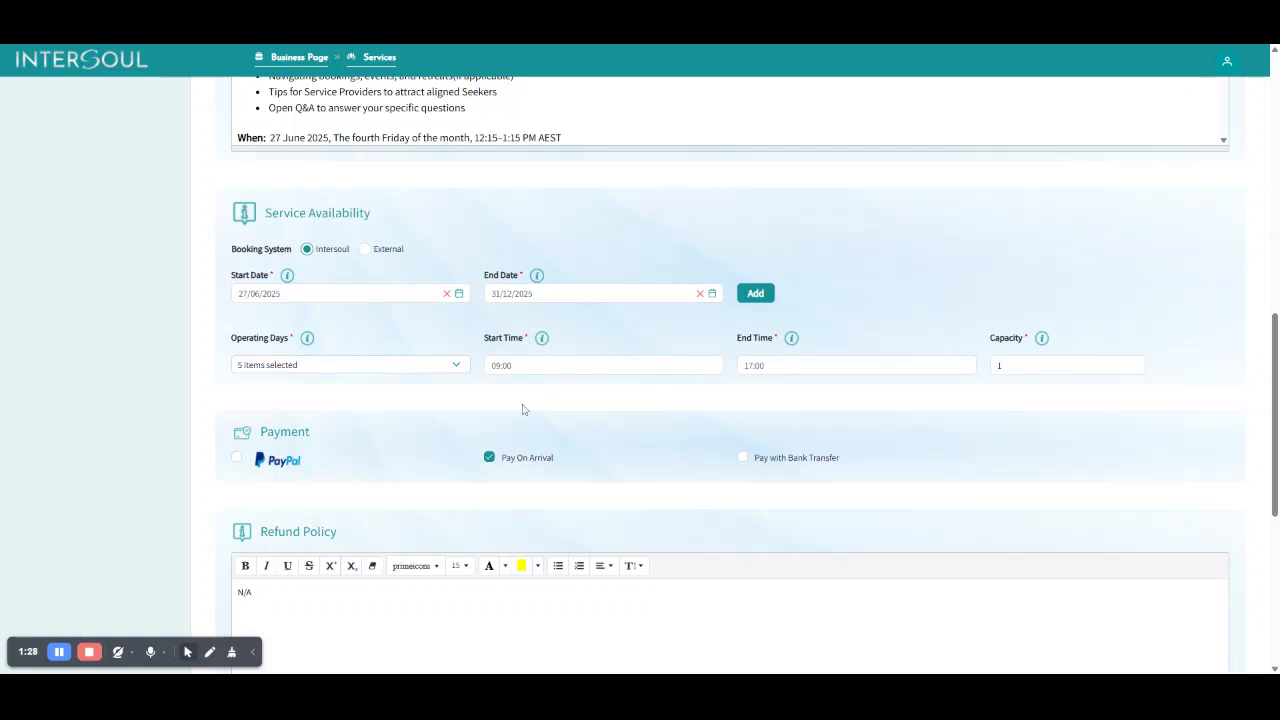
pyautogui.click(456, 366)
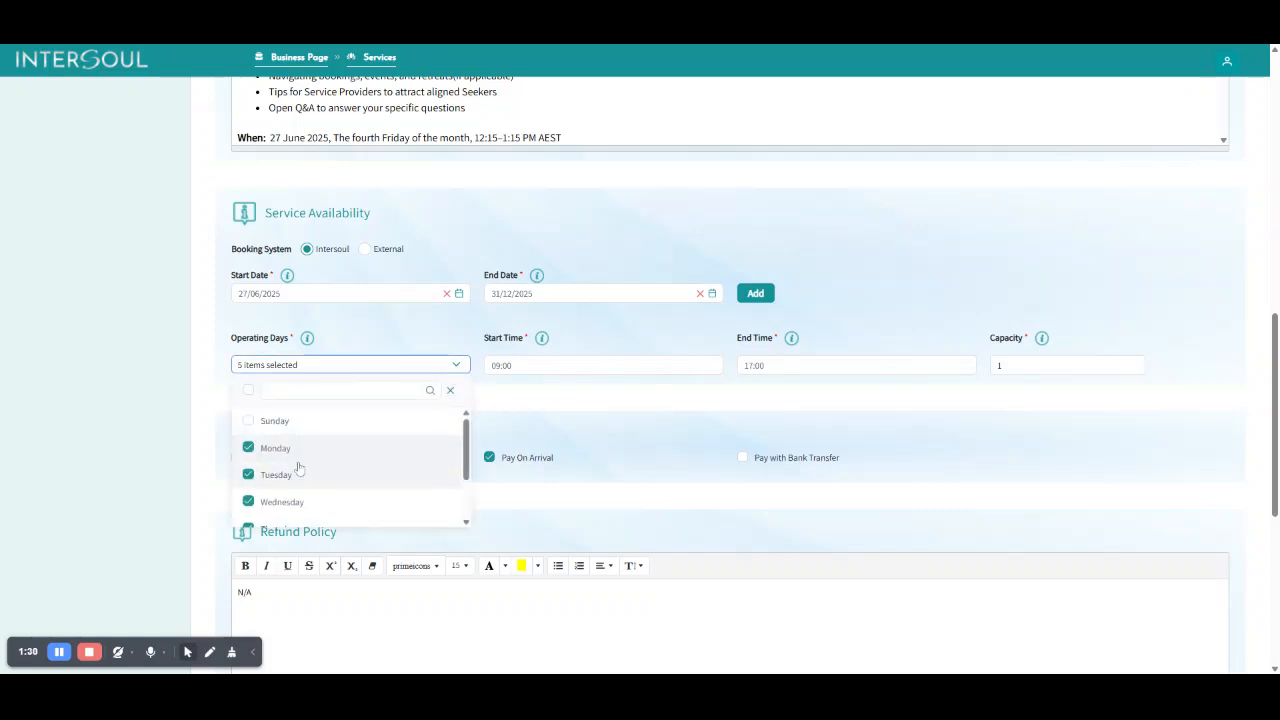
pyautogui.scroll(-2, 295, 480)
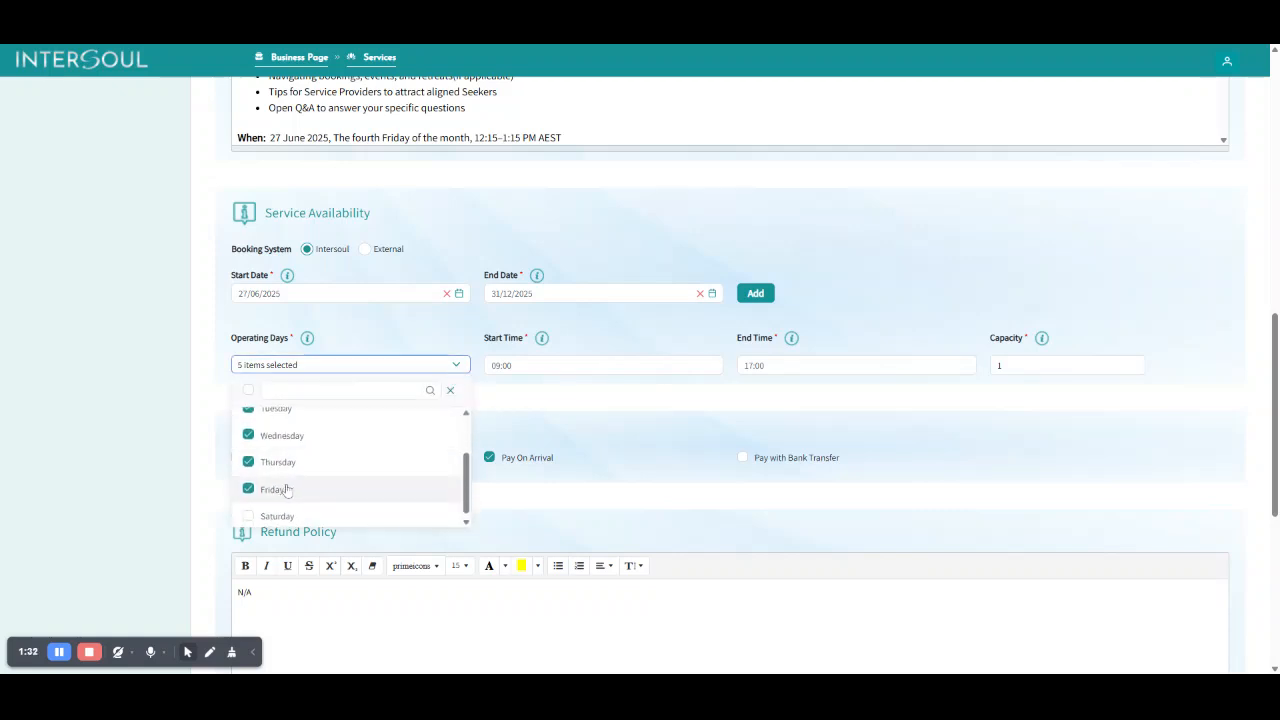
pyautogui.scroll(2, 311, 483)
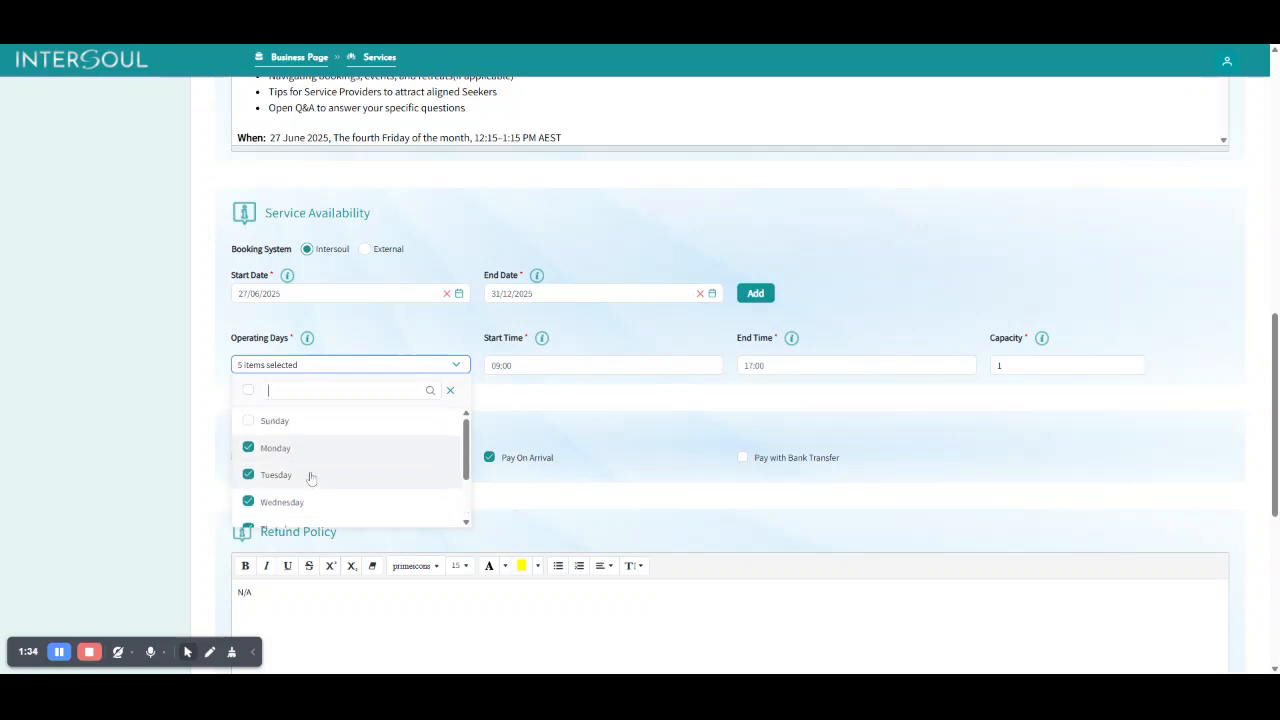
pyautogui.click(538, 407)
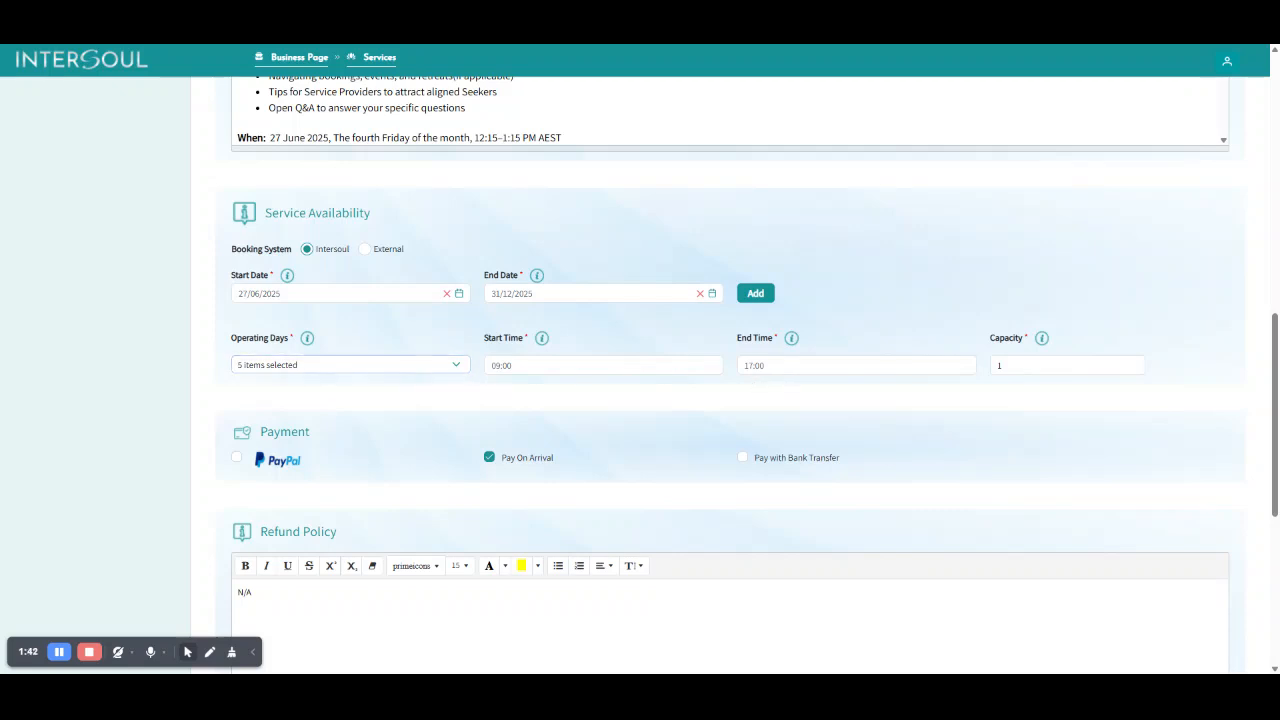
# Re-enter the first slot's end time as 17:00.
pyautogui.click(574, 365)
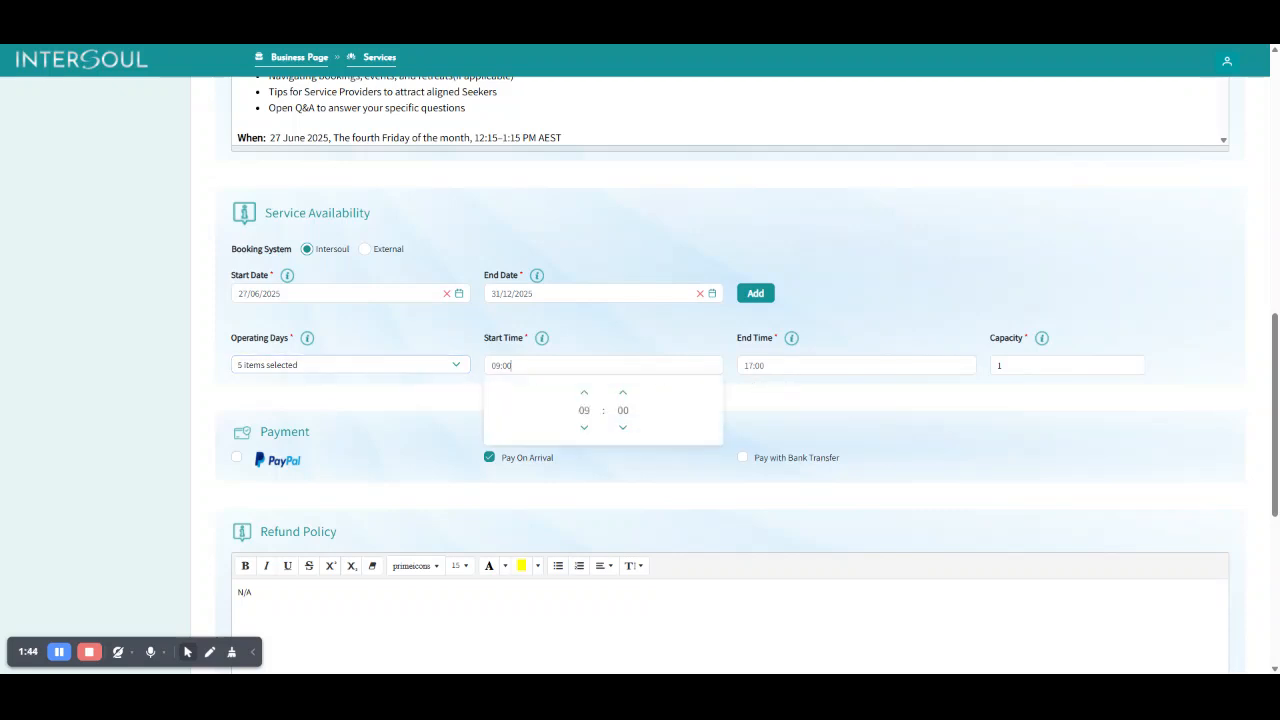
pyautogui.click(577, 343)
pyautogui.click(856, 365)
pyautogui.write('17')
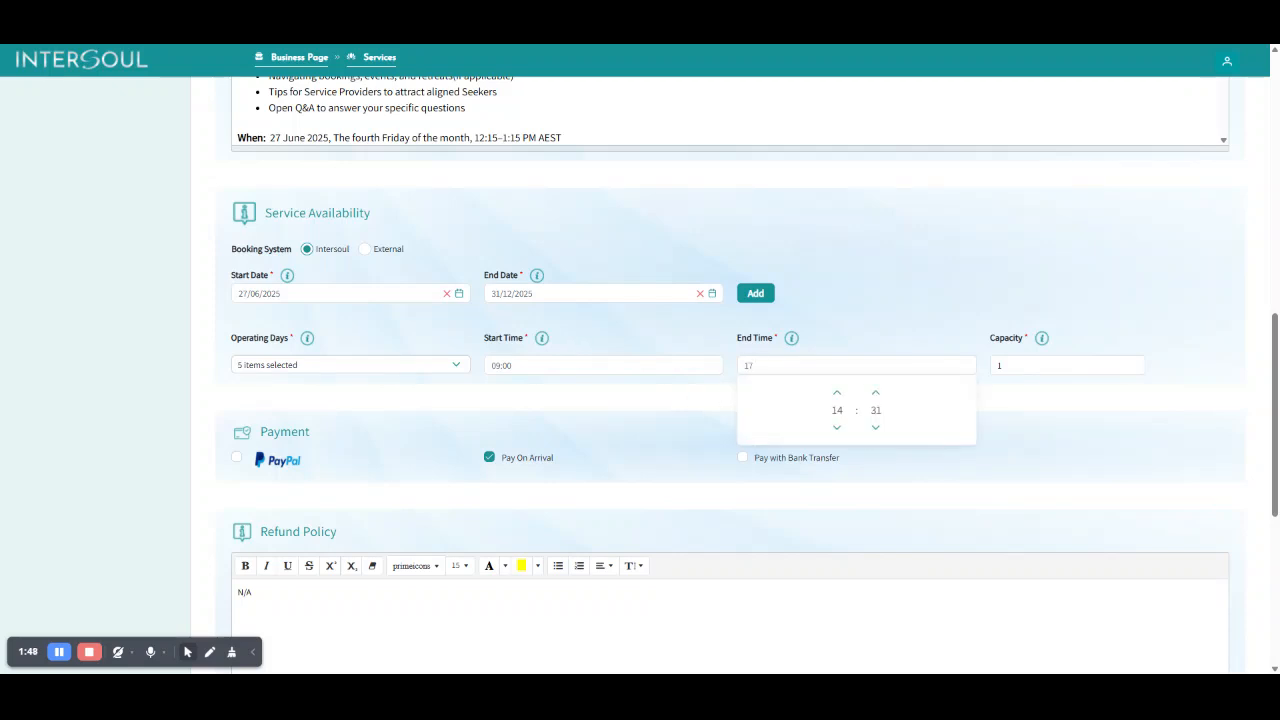
pyautogui.write(':00')
pyautogui.press('Tab')
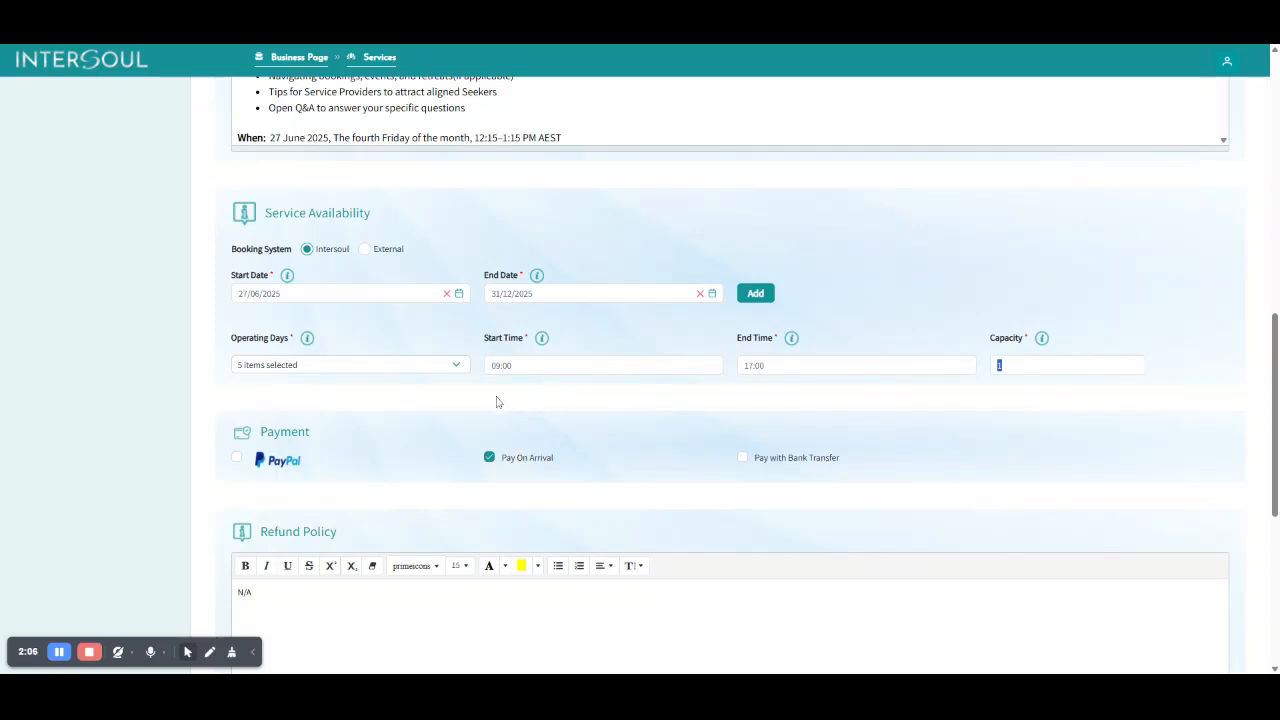
# Set the first slot's end time to 10:00.
pyautogui.hotkey('shift', 'Tab')
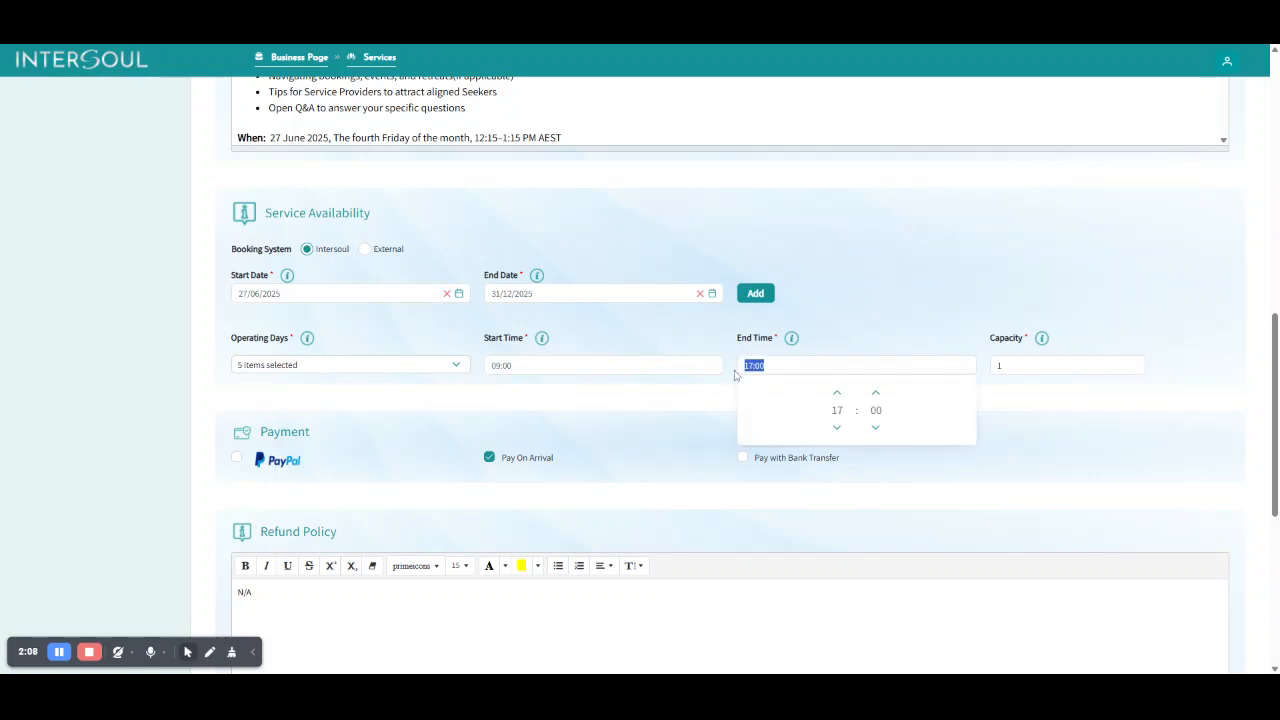
pyautogui.write('10:00')
pyautogui.press('Tab')
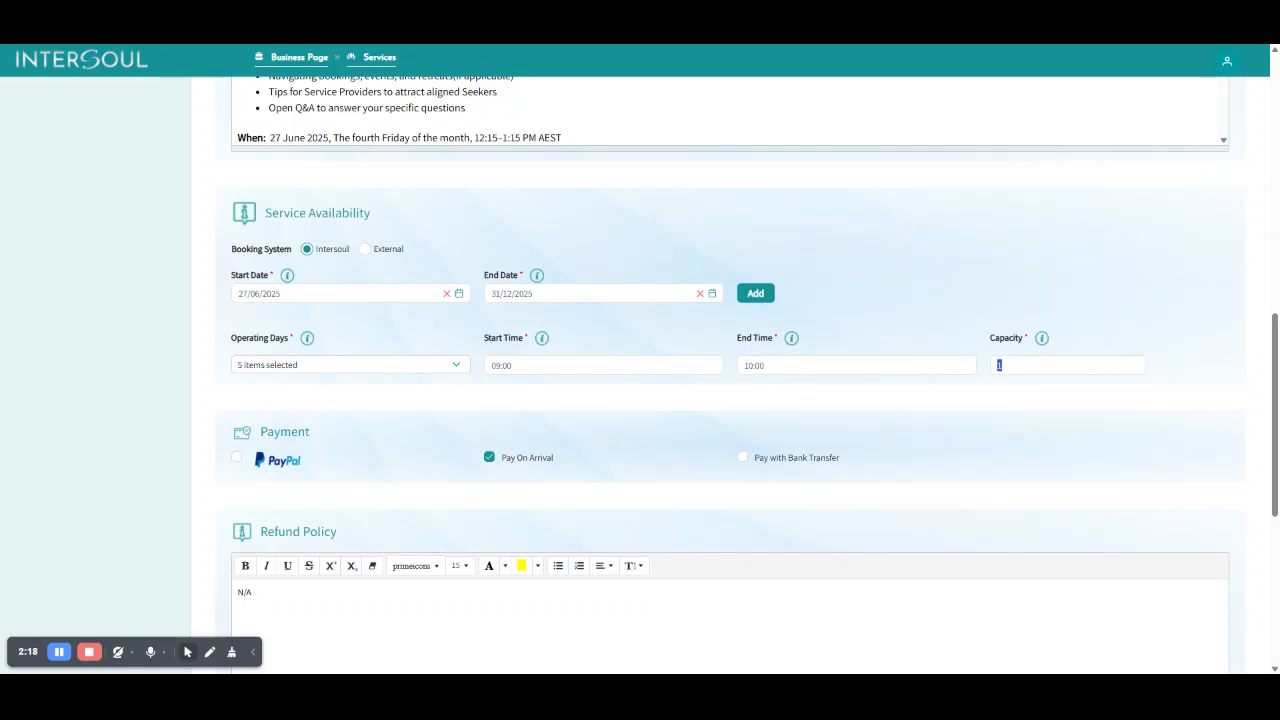
pyautogui.hotkey('shift', 'Tab')
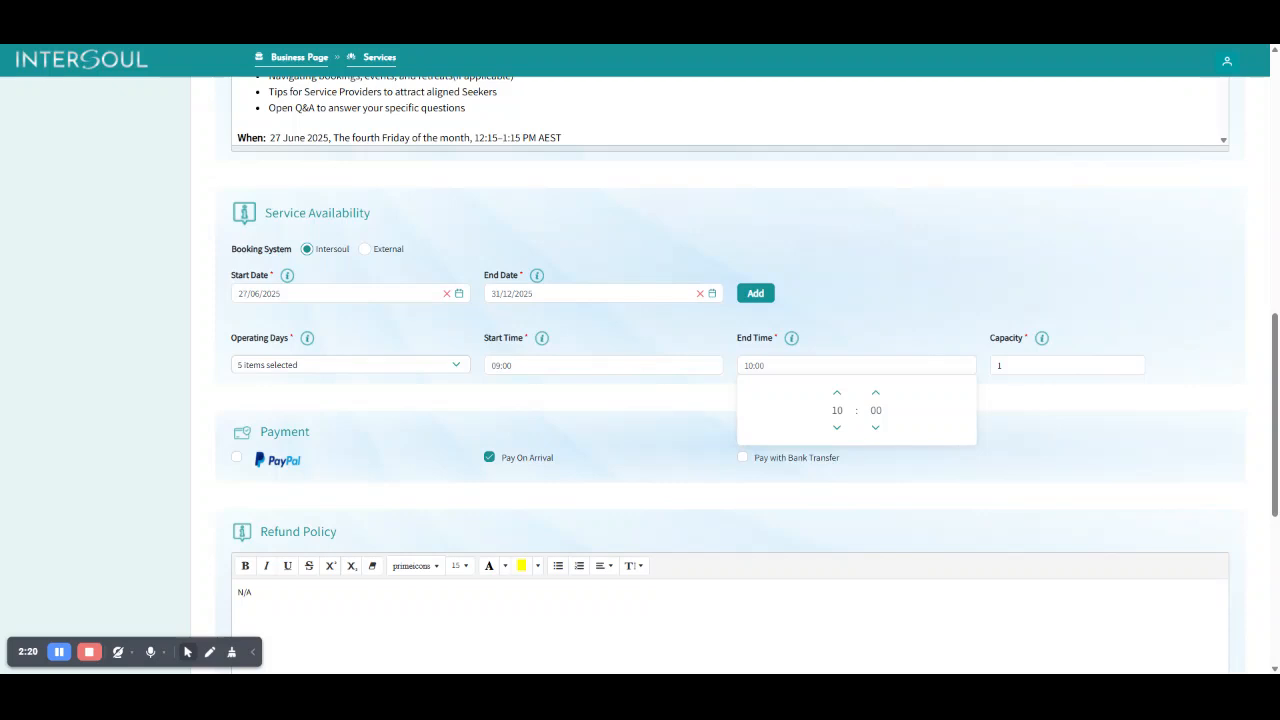
pyautogui.click(644, 414)
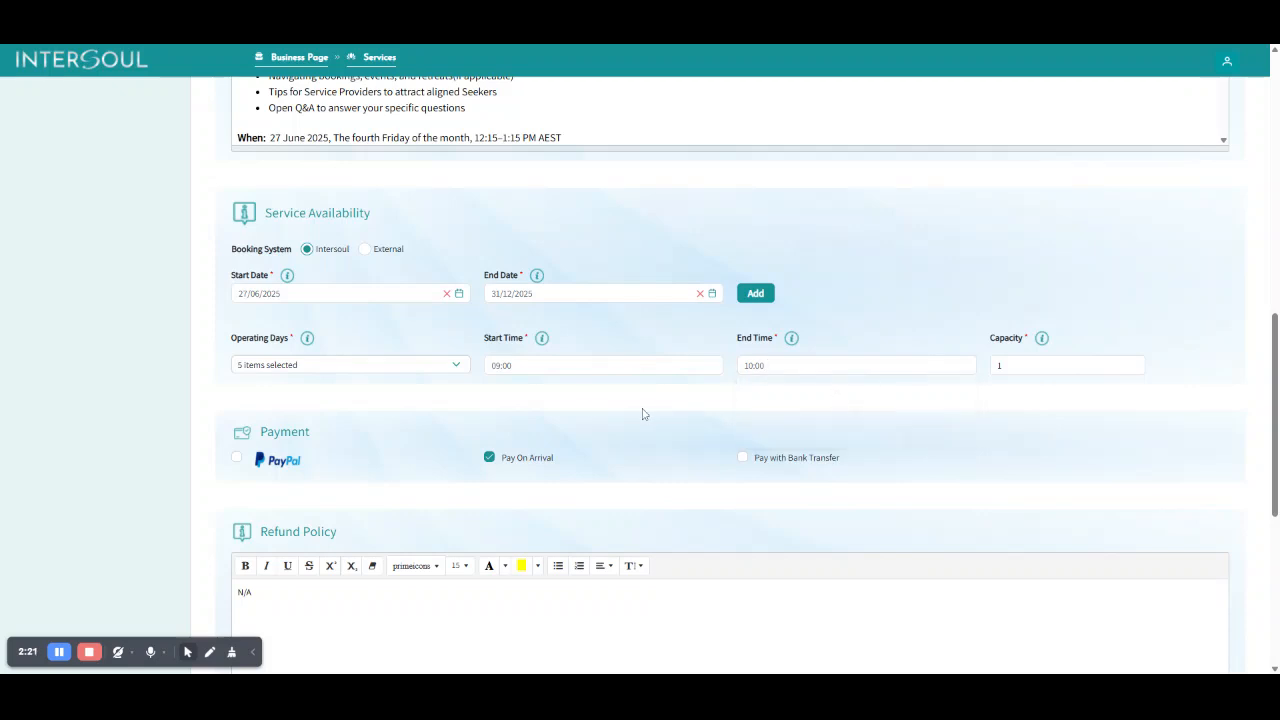
# Add a second availability slot and select Monday through Friday as its operating days.
pyautogui.click(757, 297)
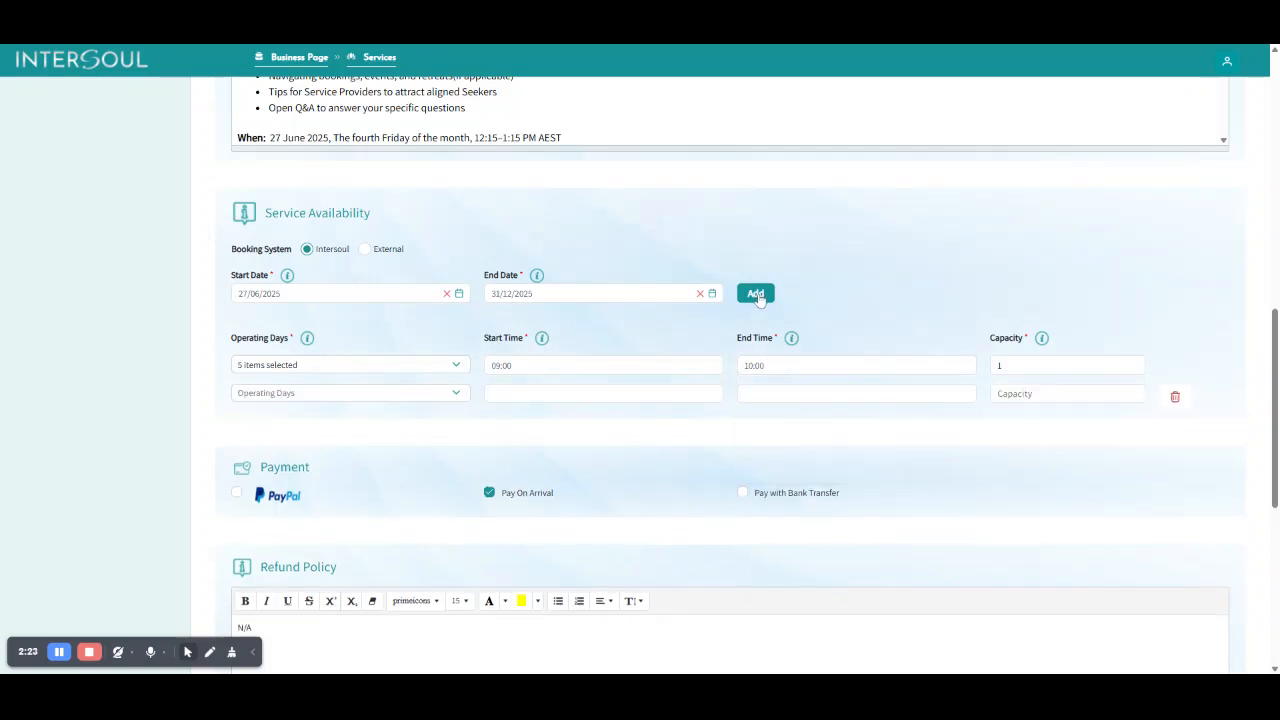
pyautogui.click(455, 393)
pyautogui.click(279, 504)
pyautogui.click(279, 480)
pyautogui.scroll(-1, 290, 492)
pyautogui.click(281, 464)
pyautogui.click(277, 491)
pyautogui.click(271, 519)
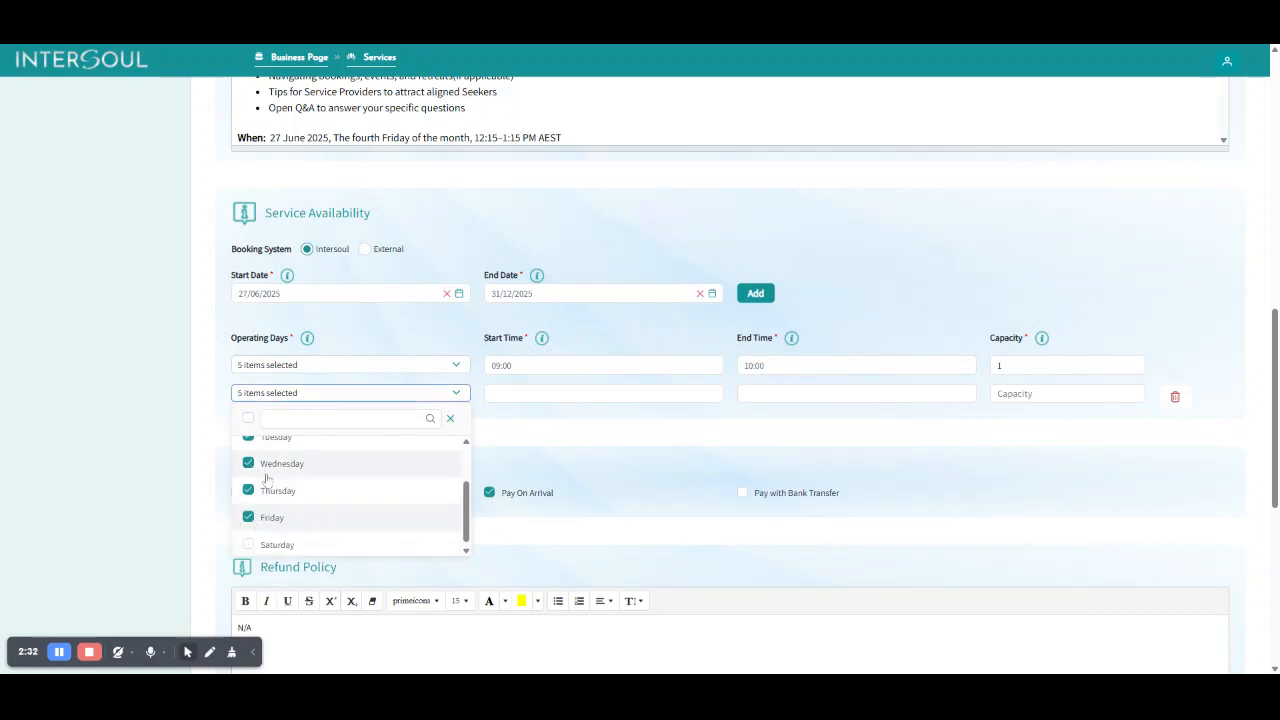
pyautogui.click(526, 436)
# Set the second slot's start time to 10:30, end time to 11:30 and capacity to 1.
pyautogui.click(547, 394)
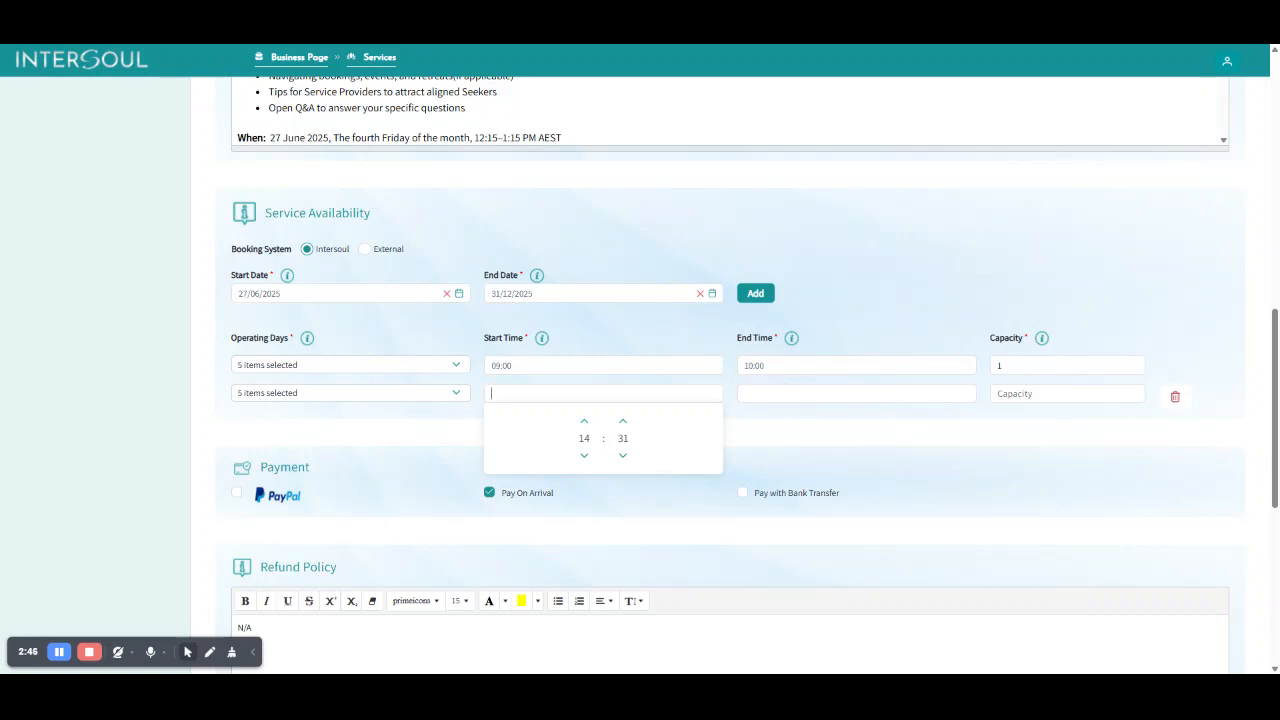
pyautogui.write('10:30')
pyautogui.click(856, 393)
pyautogui.write('11:30')
pyautogui.press('Tab')
pyautogui.write('1')
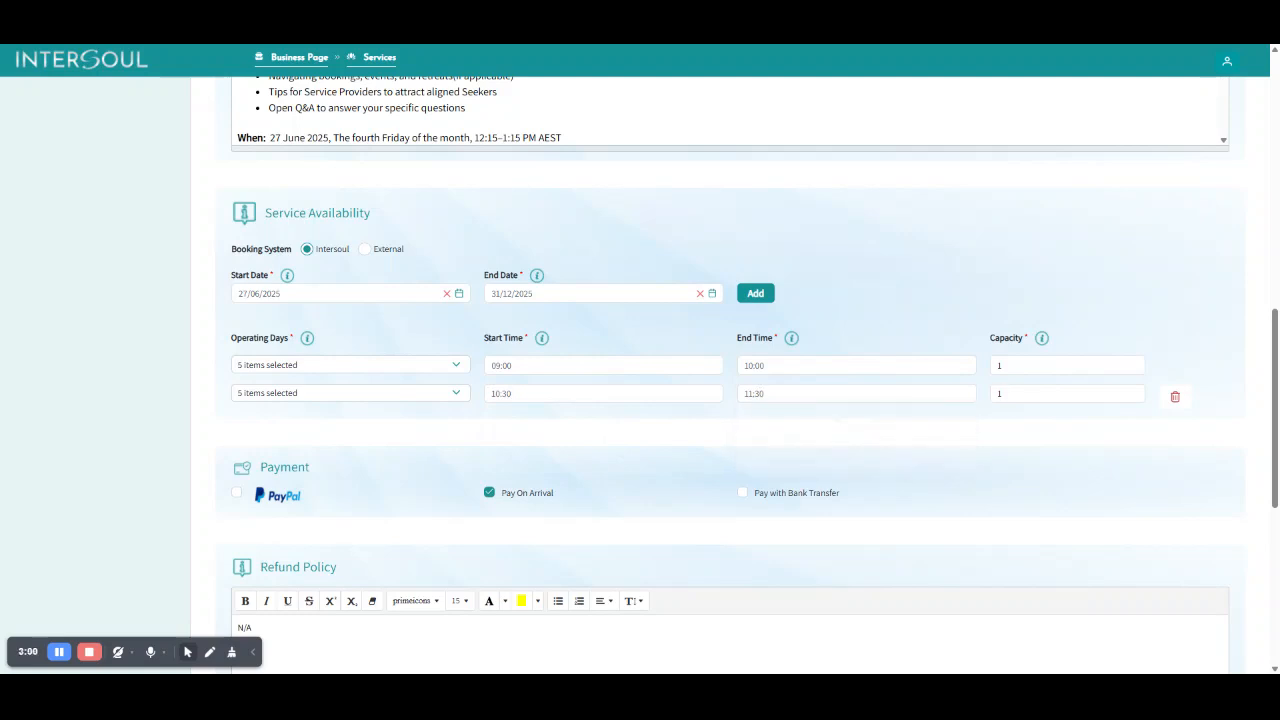
# Add a third availability slot and select Monday through Friday as its operating days.
pyautogui.click(750, 298)
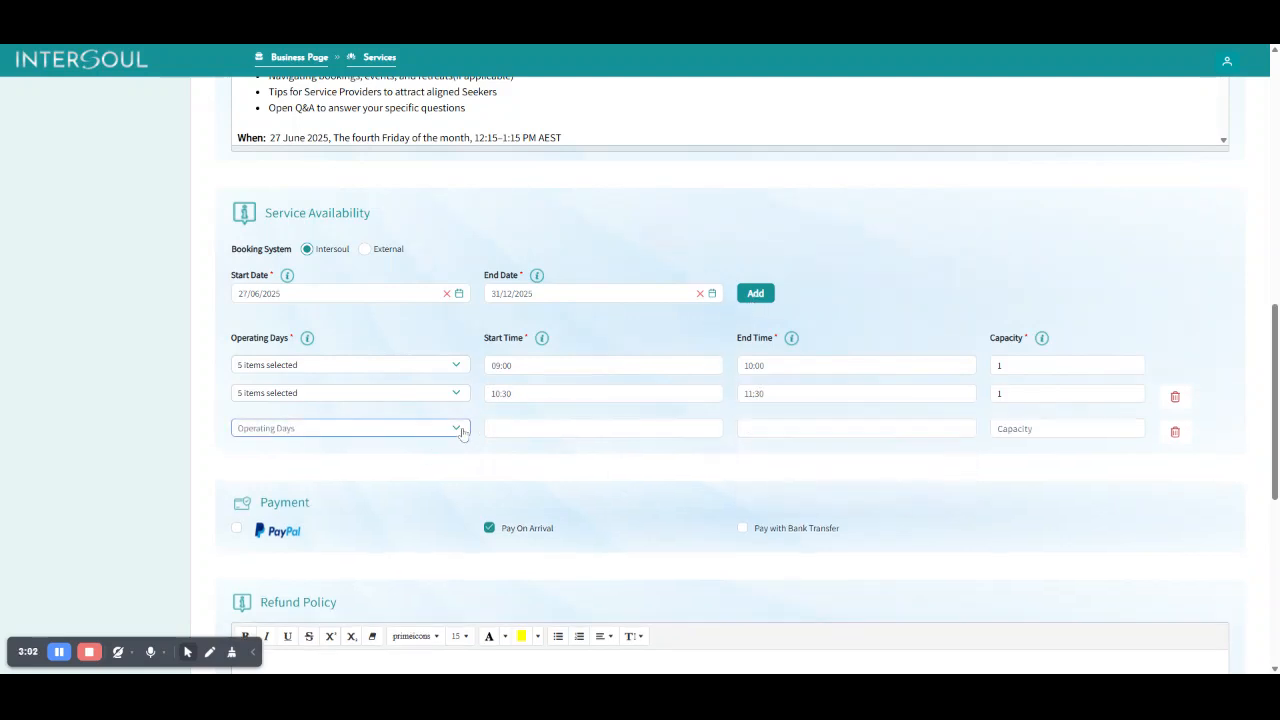
pyautogui.click(462, 430)
pyautogui.click(296, 513)
pyautogui.click(278, 538)
pyautogui.click(282, 566)
pyautogui.scroll(-2, 280, 545)
pyautogui.click(278, 526)
pyautogui.click(273, 553)
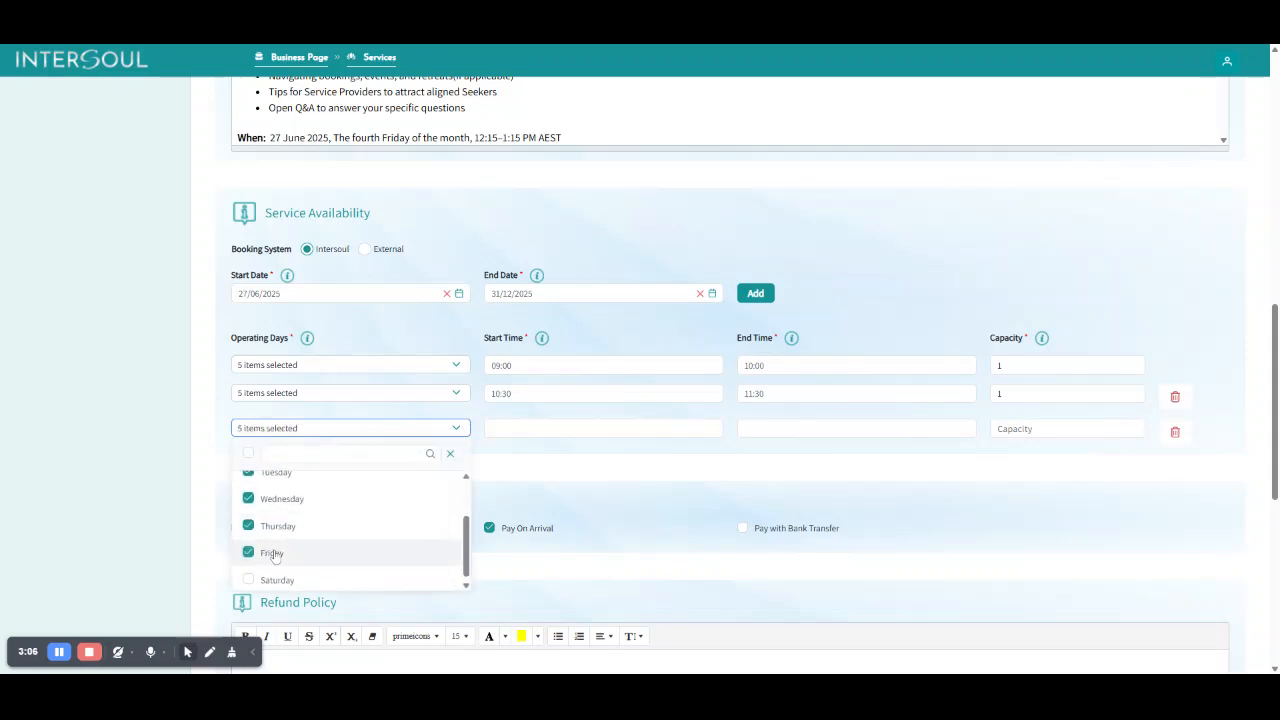
pyautogui.click(508, 478)
# Set the third slot's start time to 12:30 and its end time to 13:30.
pyautogui.click(516, 429)
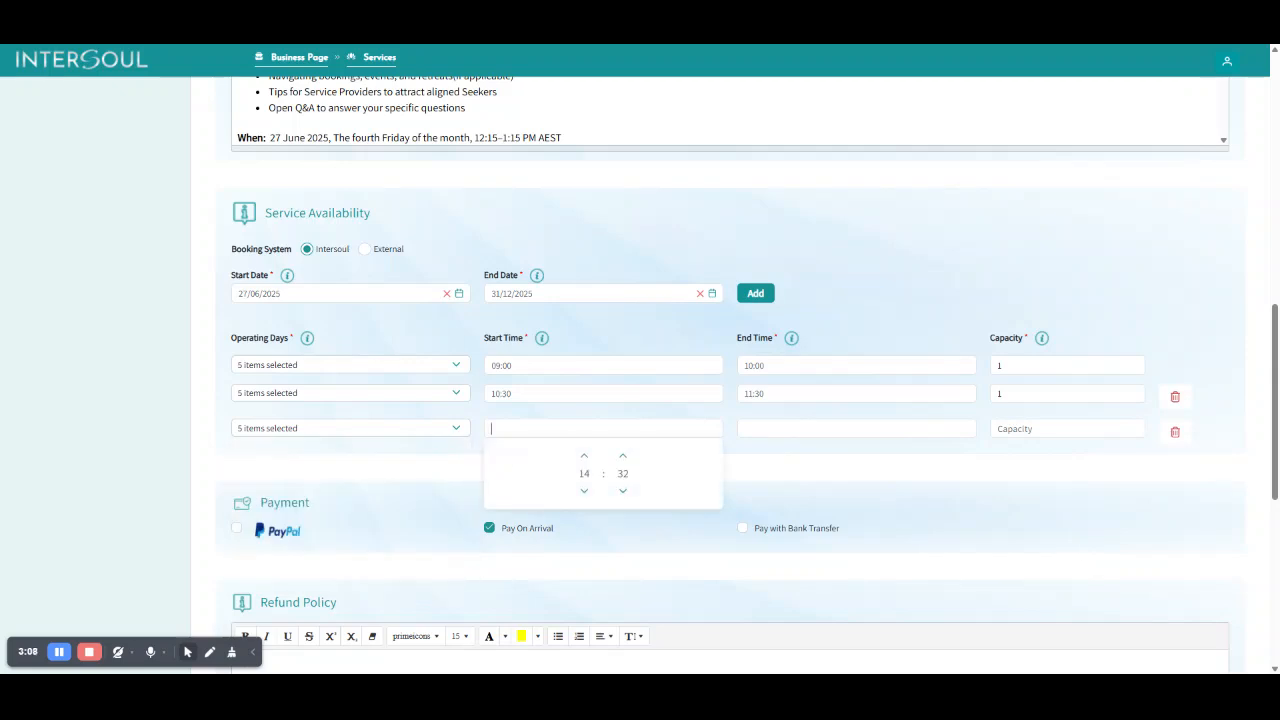
pyautogui.write('12:30')
pyautogui.press('Tab')
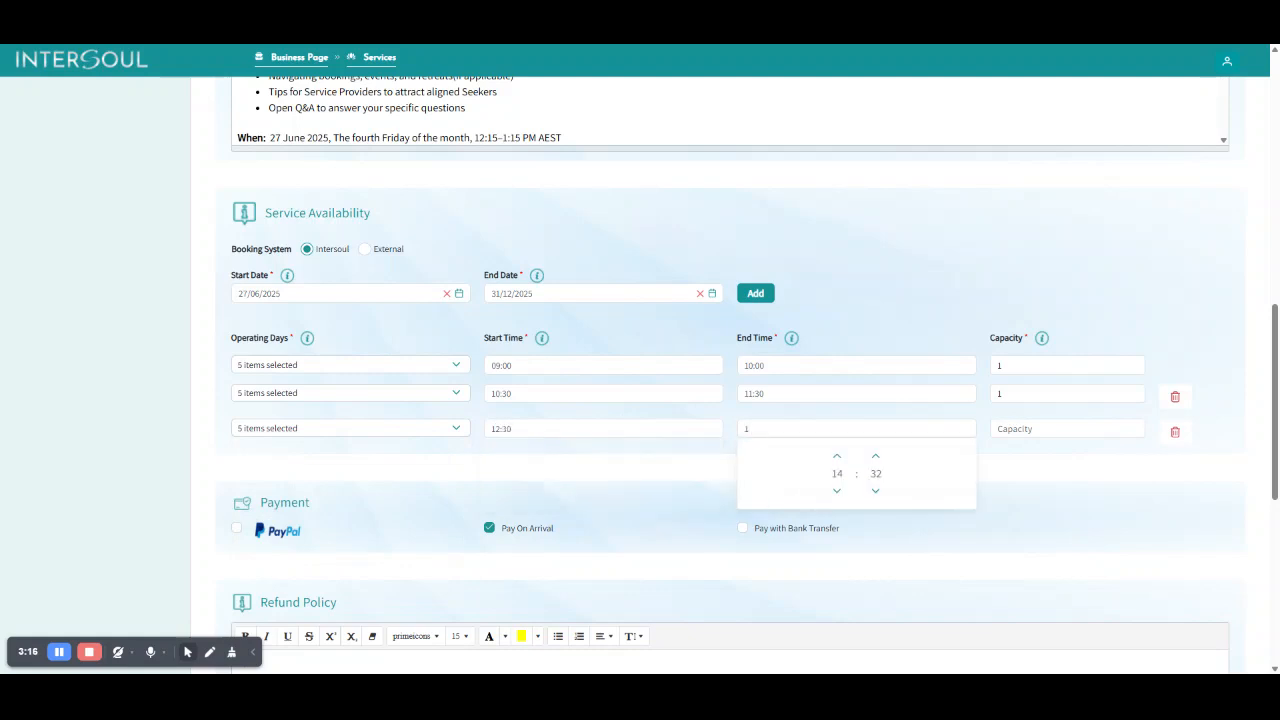
pyautogui.write('13:30')
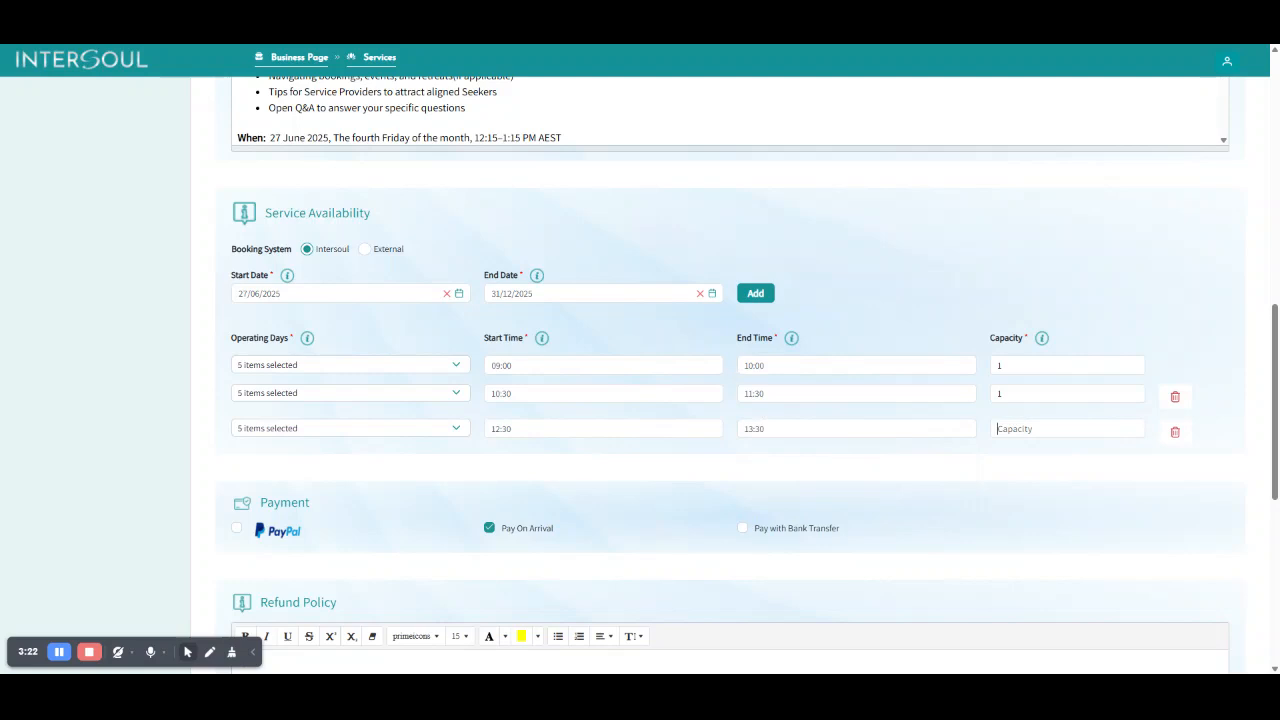
# Review the operating days selected for the third availability slot.
pyautogui.click(456, 428)
pyautogui.scroll(-2, 300, 566)
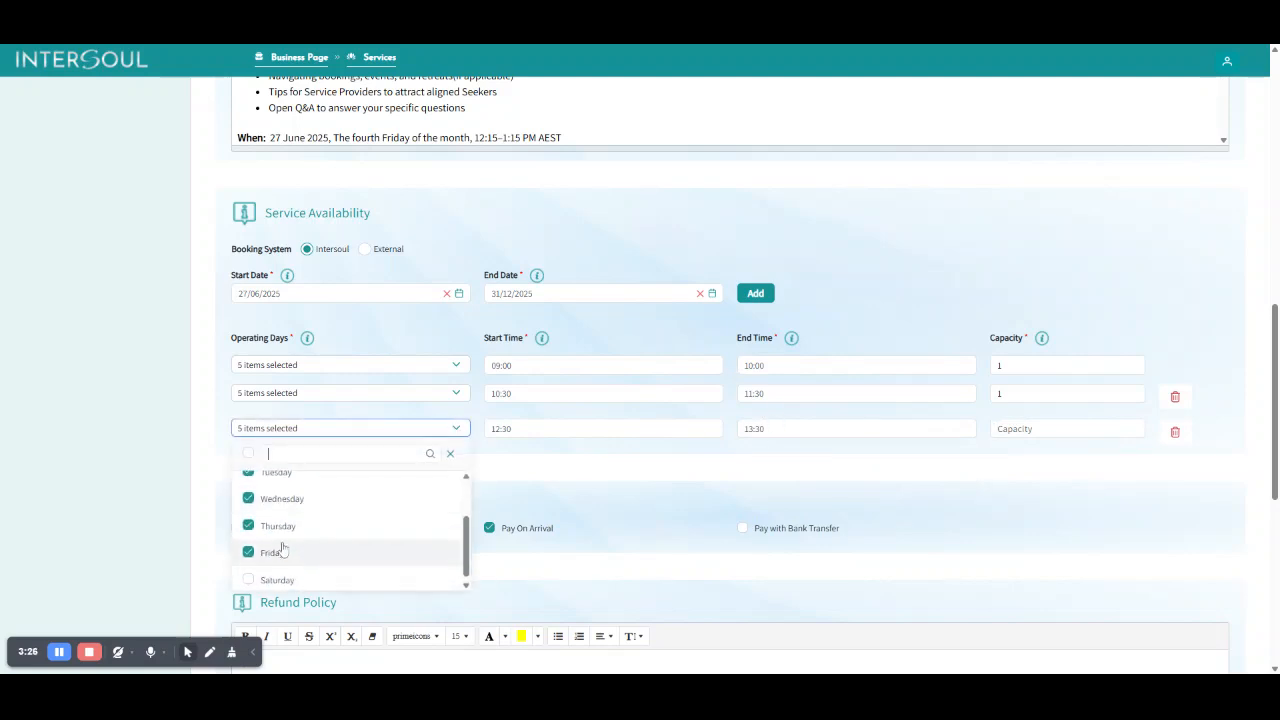
pyautogui.click(566, 476)
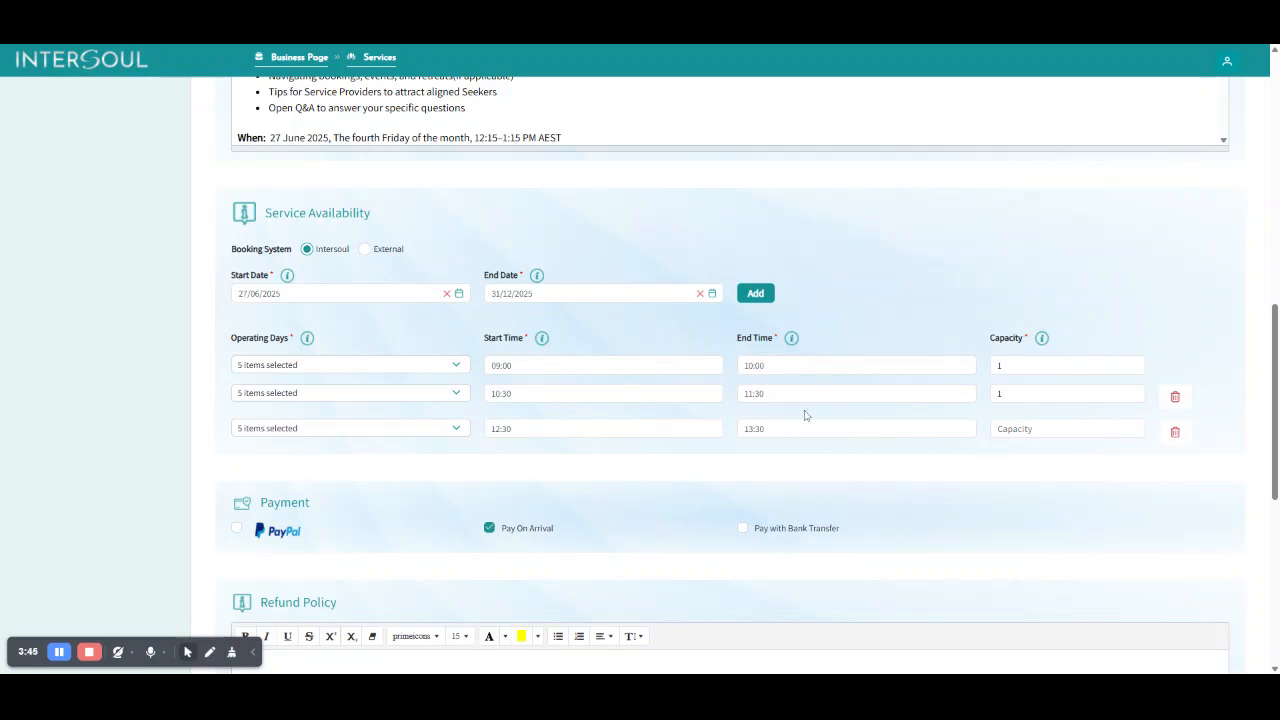
# Cancel editing the service without saving the availability changes.
pyautogui.scroll(2, 806, 415)
pyautogui.scroll(-5, 806, 415)
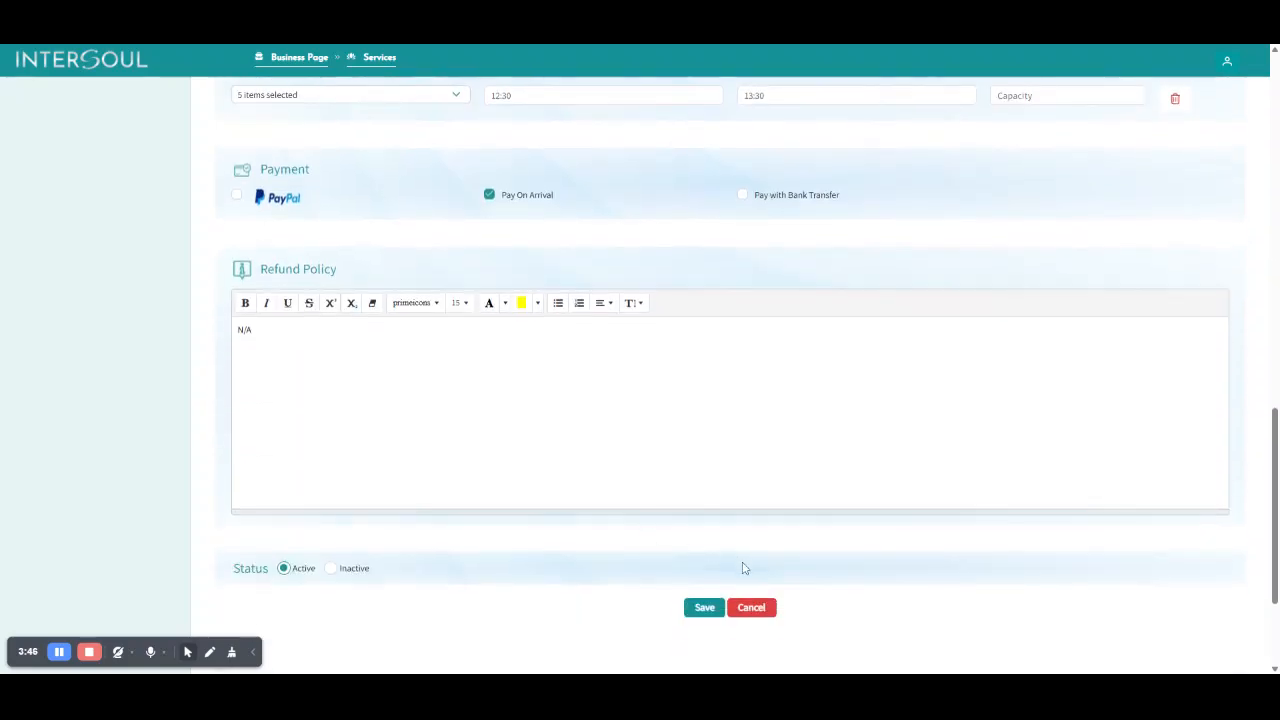
pyautogui.click(751, 608)
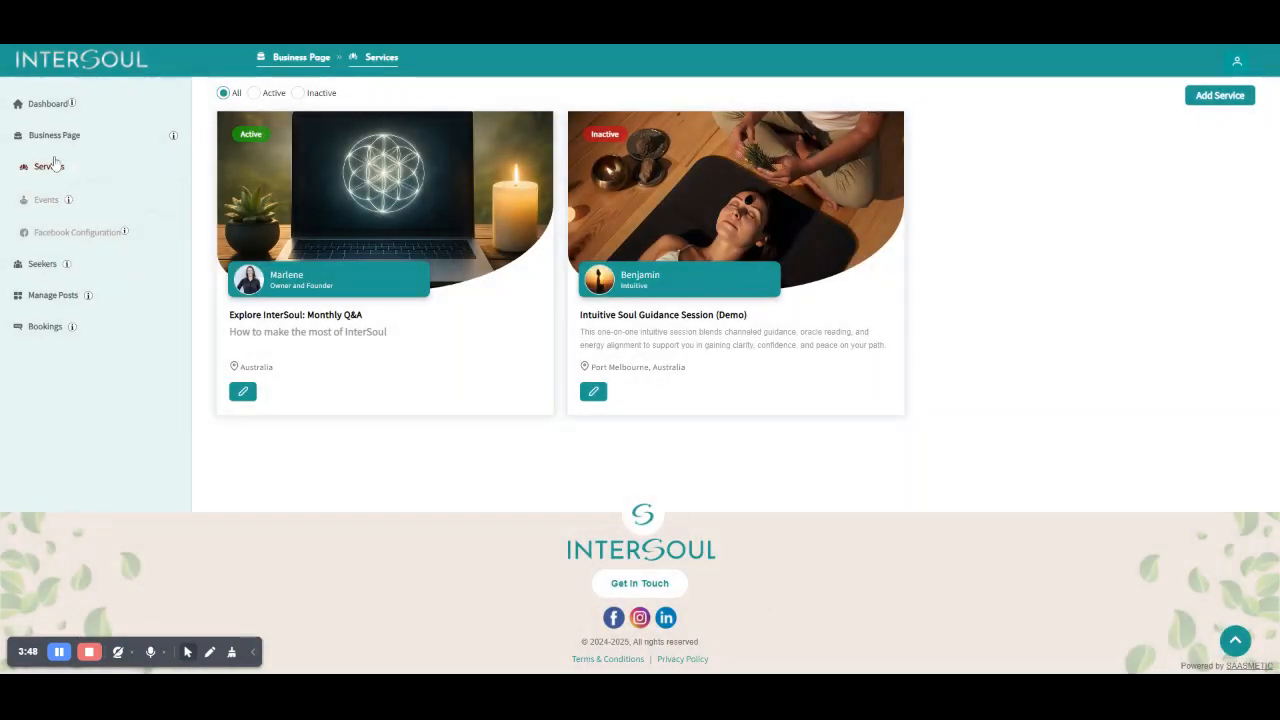
# Open the dashboard and view the holiday-marking form for 27/05/2025, closing it without saving.
pyautogui.click(48, 104)
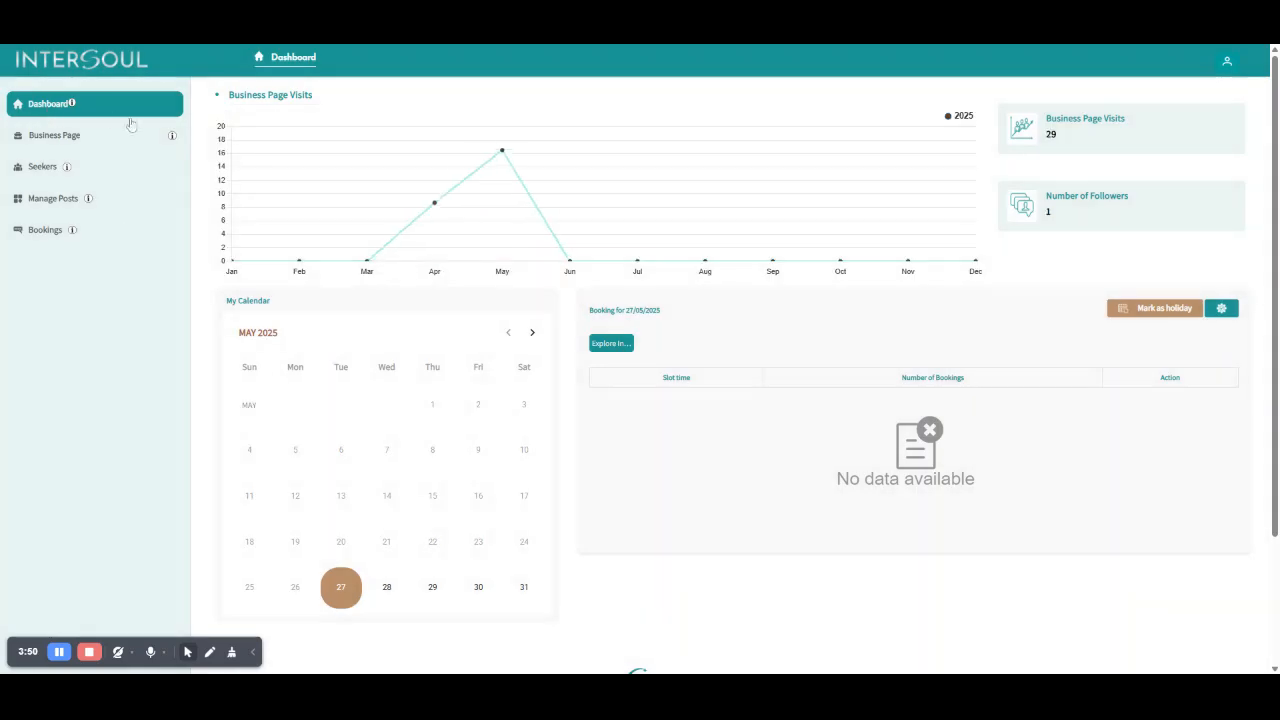
pyautogui.click(1157, 314)
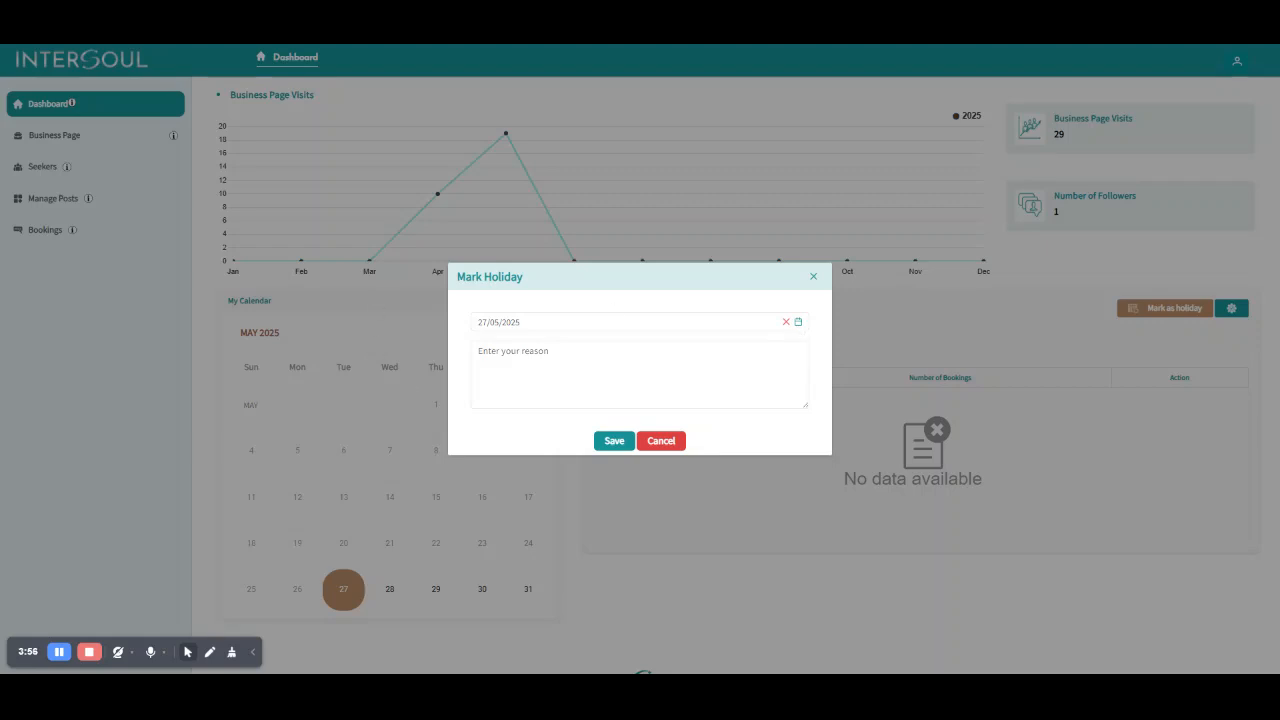
pyautogui.click(587, 354)
pyautogui.click(660, 441)
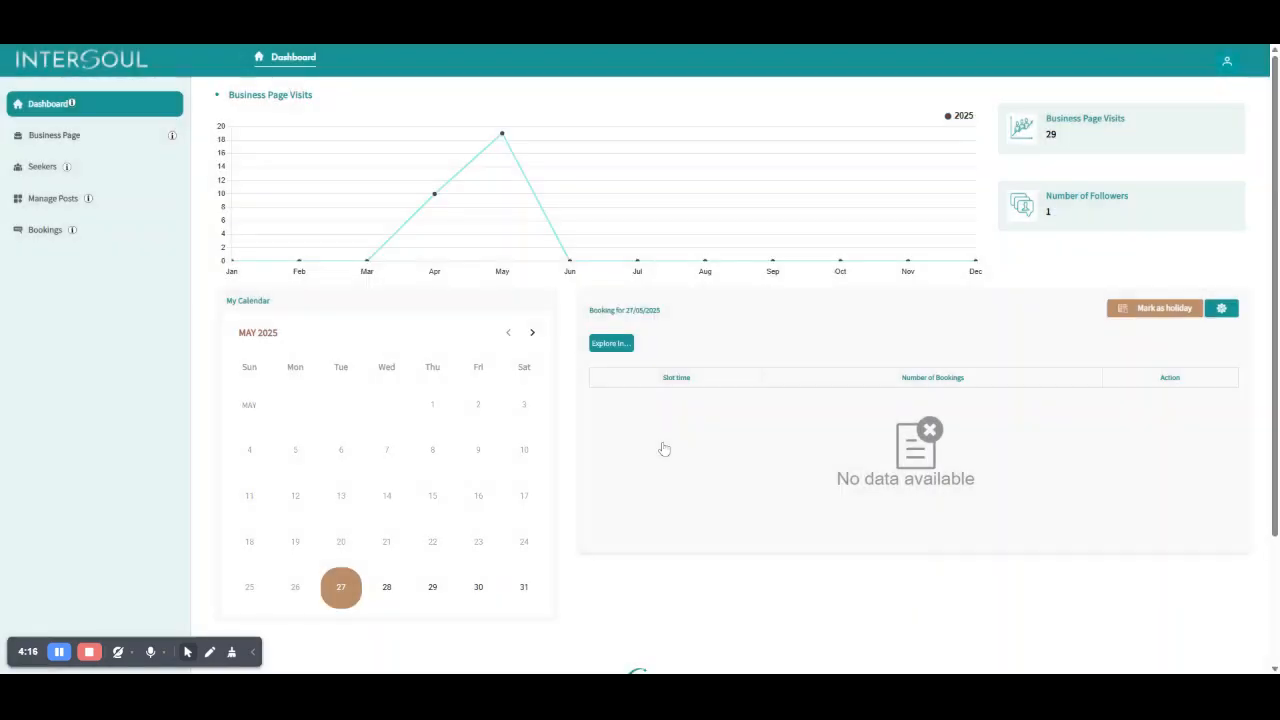